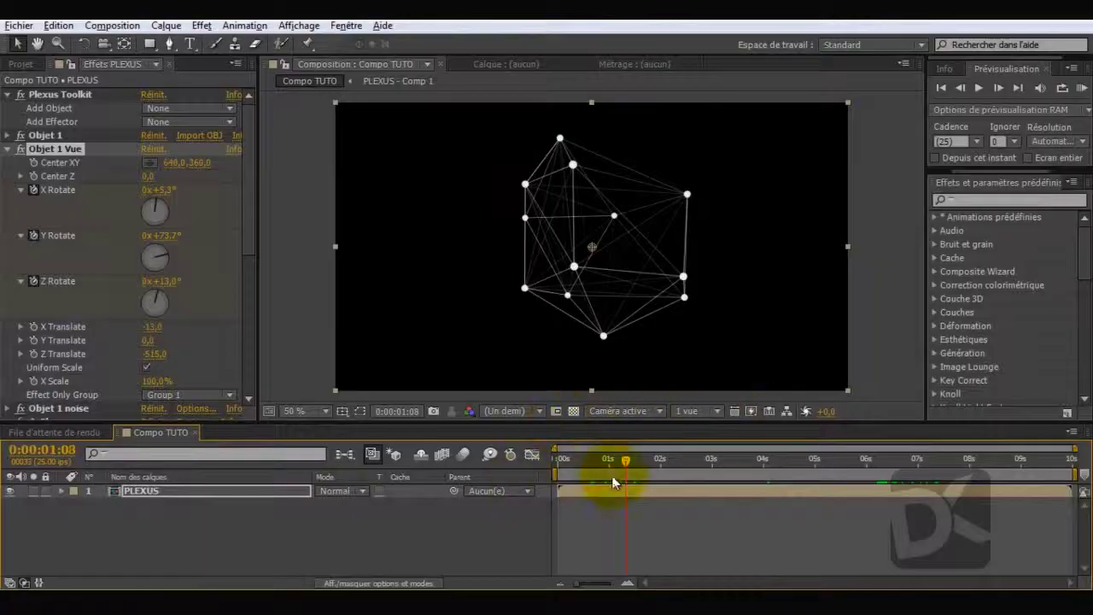
Preview the PLEXUS layer's animation along the timeline and view the Pixo Intro example video in the browser
{"action": "left_click_drag", "start_coordinate": [613, 482], "coordinate": [676, 478]}
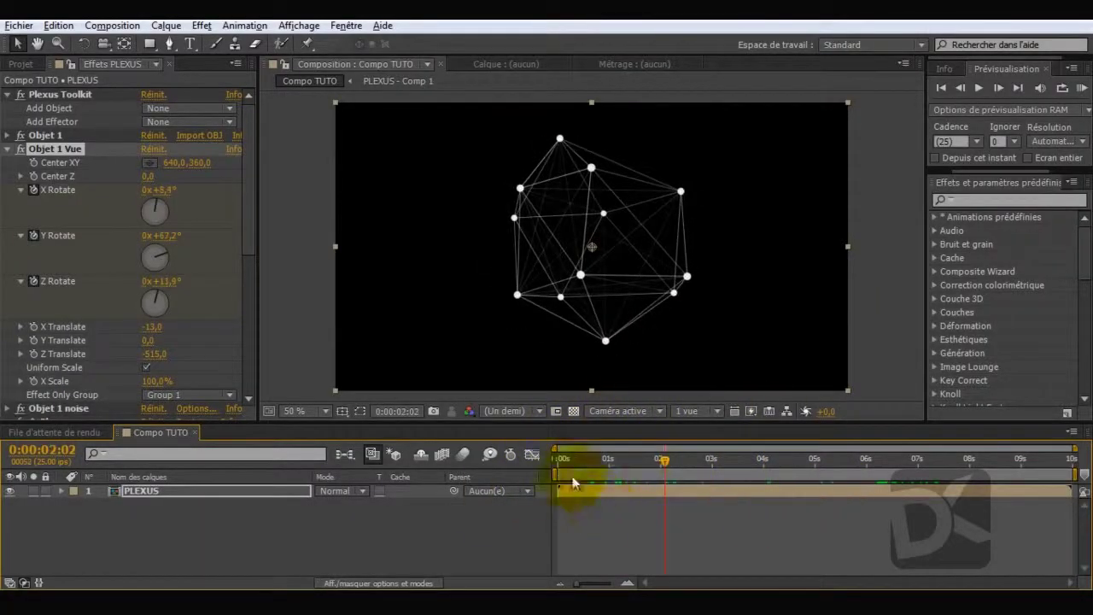
{"action": "left_click_drag", "start_coordinate": [571, 476], "coordinate": [654, 485]}
{"action": "left_click_drag", "start_coordinate": [750, 490], "coordinate": [991, 490]}
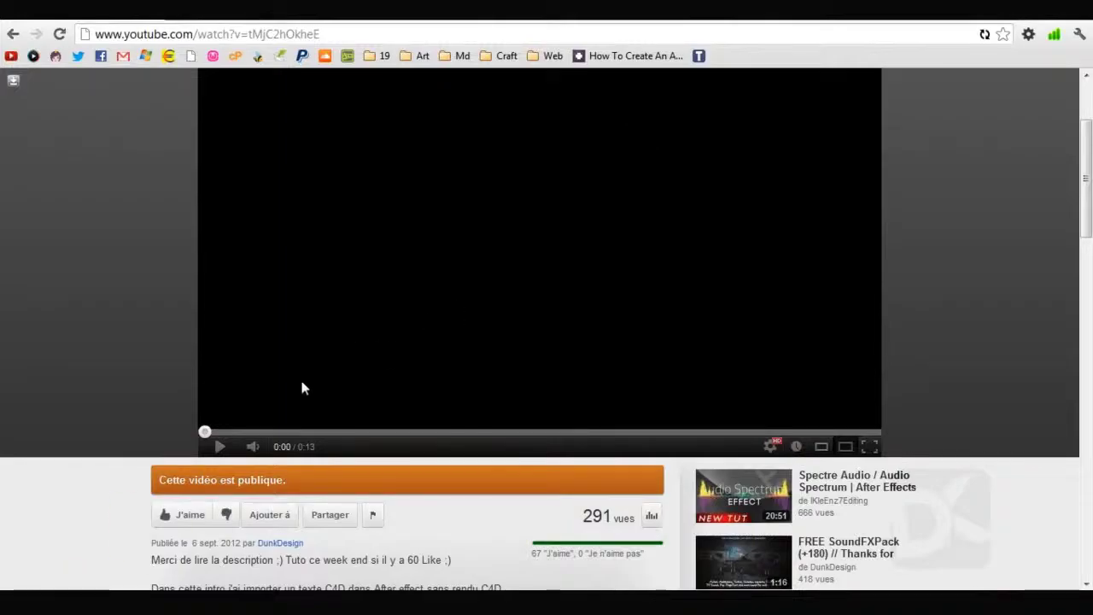
{"action": "left_click_drag", "start_coordinate": [1082, 232], "coordinate": [1082, 215]}
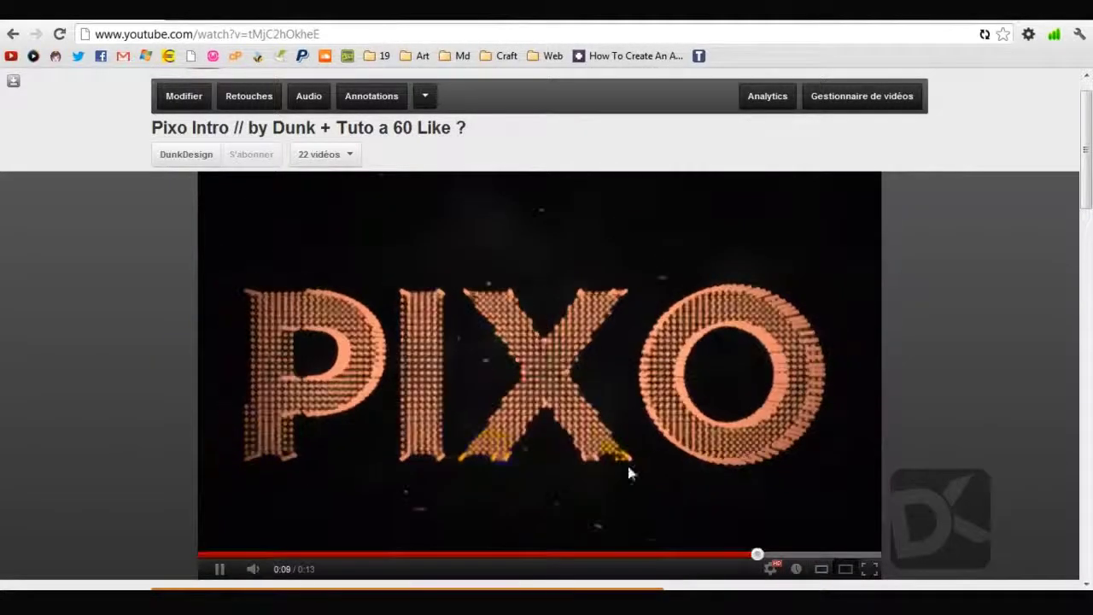
{"action": "mouse_move", "coordinate": [1084, 183]}
{"action": "left_mouse_down"}
{"action": "mouse_move", "coordinate": [1089, 248]}
{"action": "mouse_move", "coordinate": [1086, 170]}
{"action": "left_mouse_up"}
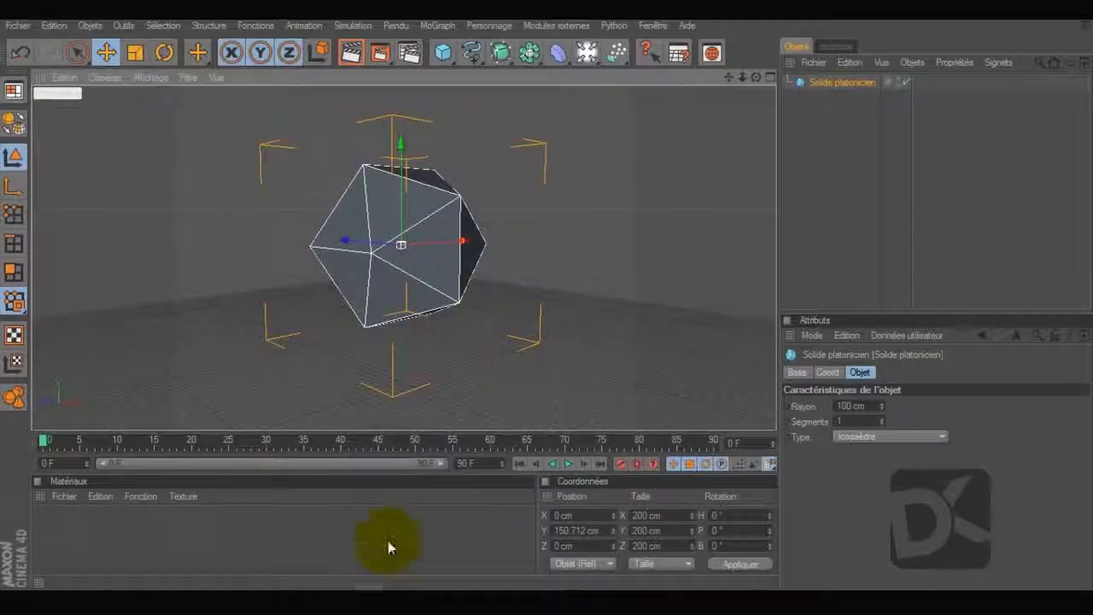
Examine the existing platonic solid in Cinema 4D from several angles and compare it with the Plexus composition in After Effects
{"action": "left_click", "coordinate": [528, 366]}
{"action": "left_click_drag", "start_coordinate": [750, 76], "coordinate": [873, 53]}
{"action": "left_click_drag", "start_coordinate": [769, 75], "coordinate": [603, 210]}
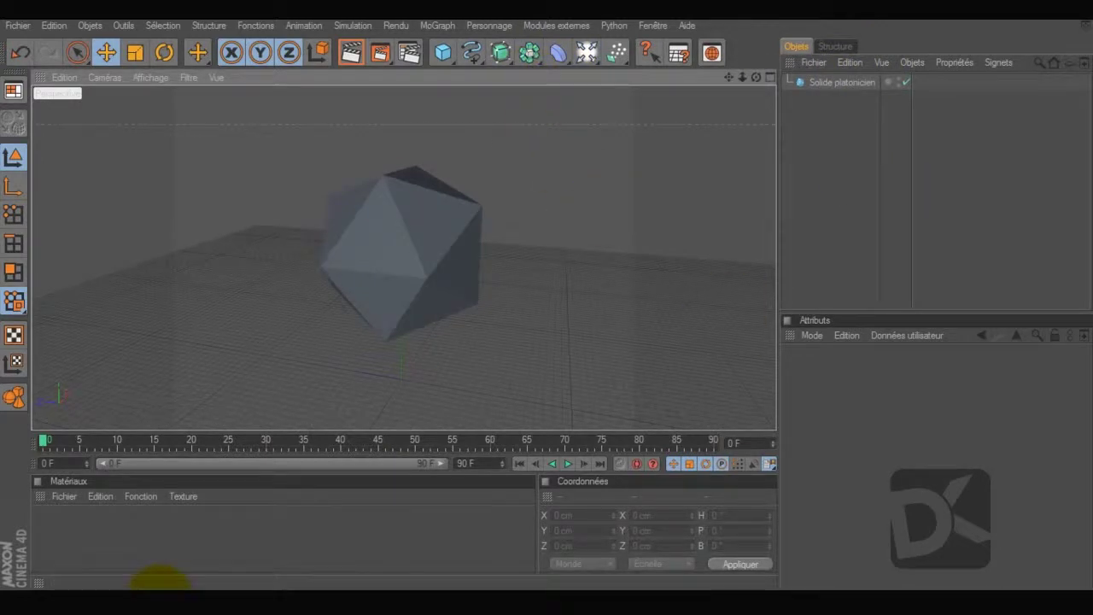
{"action": "left_click", "coordinate": [166, 579]}
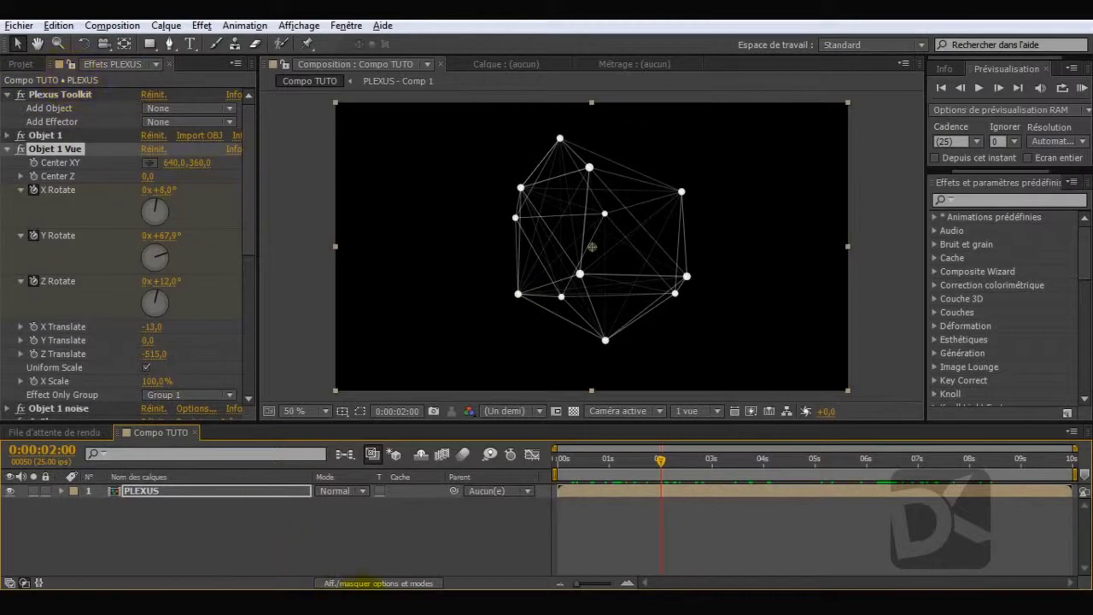
{"action": "left_click", "coordinate": [355, 588]}
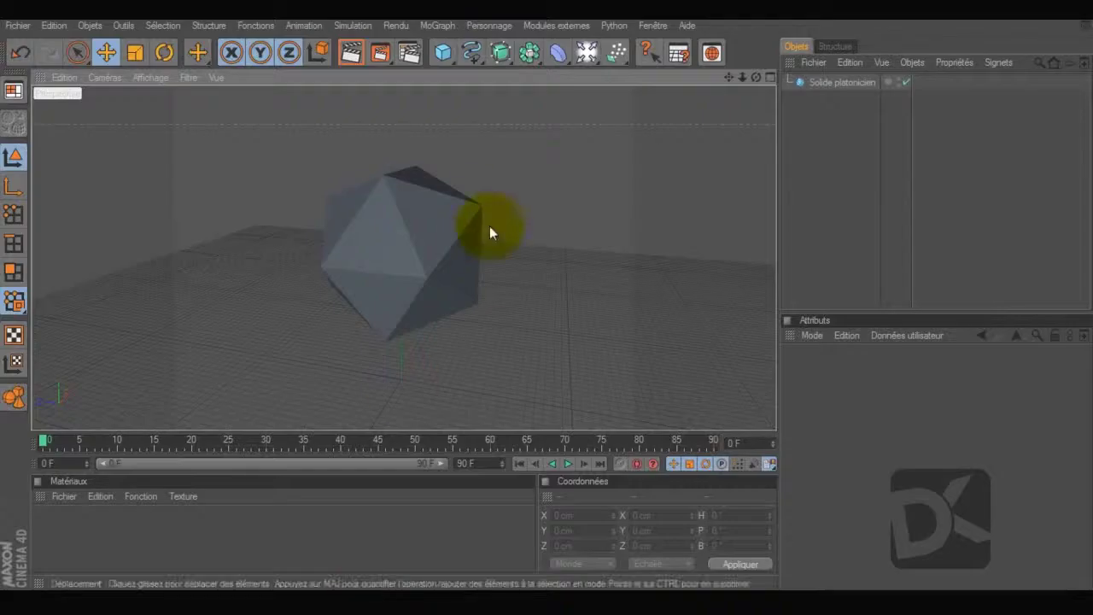
{"action": "left_click", "coordinate": [701, 206]}
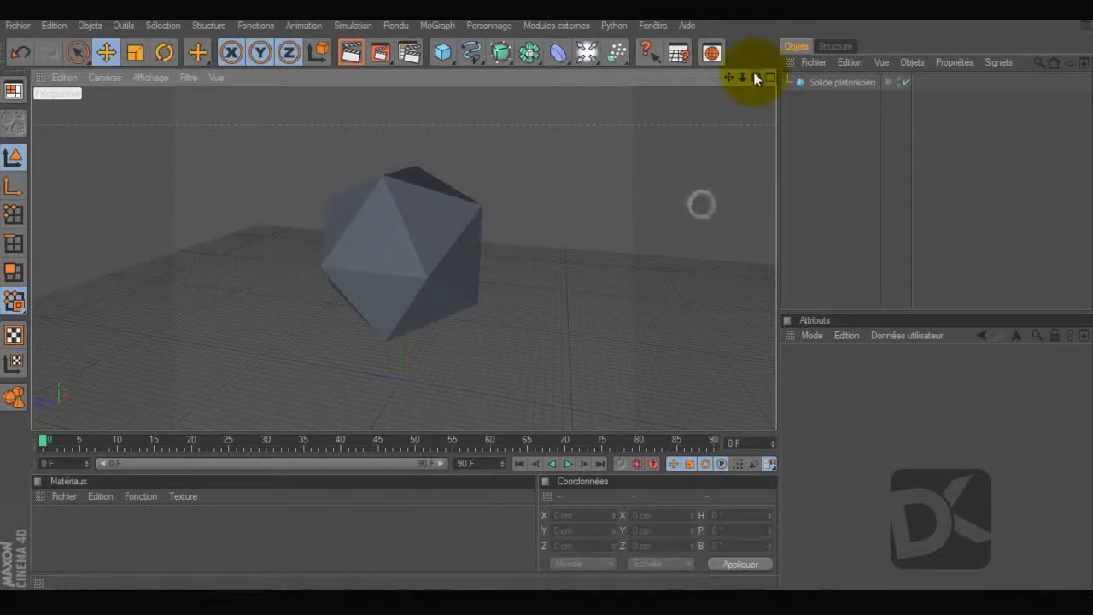
Create a new Cinema 4D scene and add a platonic solid (Solide platonicien) to it
{"action": "left_click", "coordinate": [29, 25]}
{"action": "left_click", "coordinate": [25, 46]}
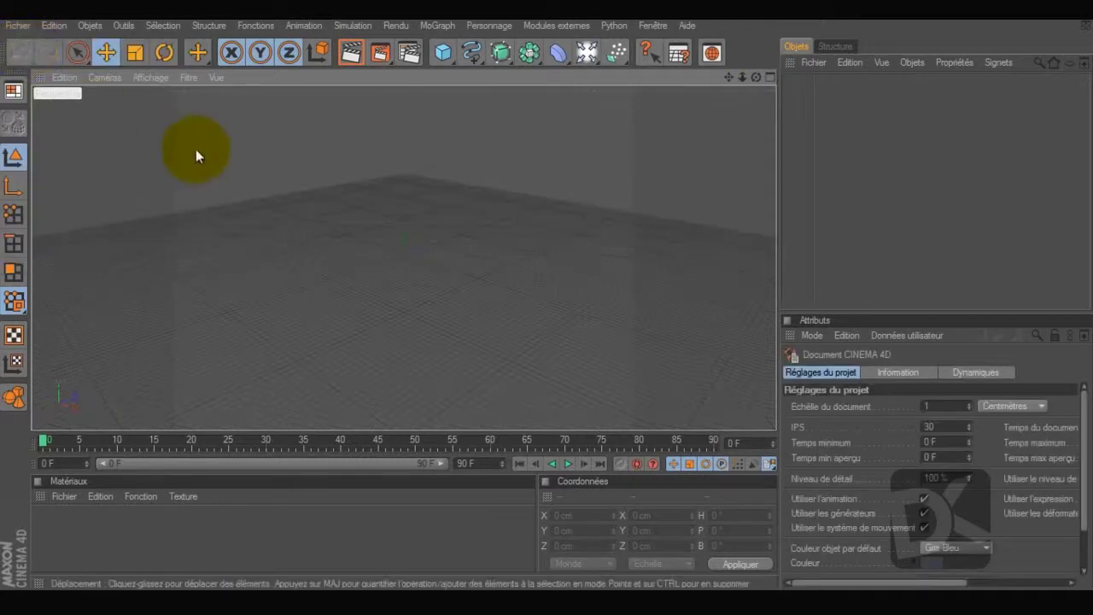
{"action": "left_click", "coordinate": [364, 150]}
{"action": "left_click", "coordinate": [562, 53]}
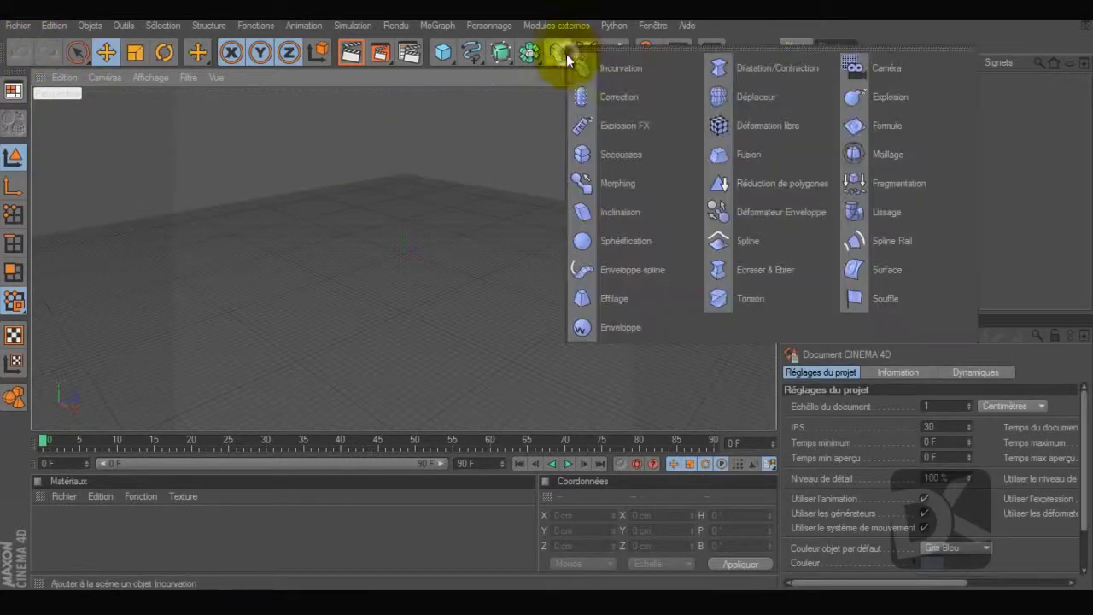
{"action": "left_click", "coordinate": [441, 52]}
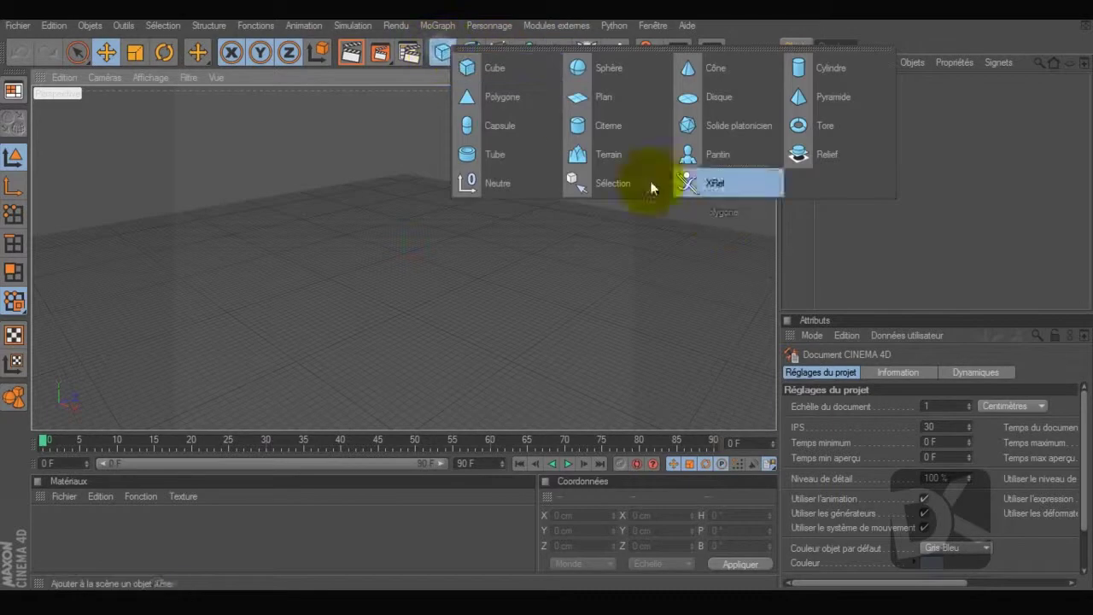
{"action": "left_click", "coordinate": [719, 130]}
{"action": "left_click", "coordinate": [442, 52]}
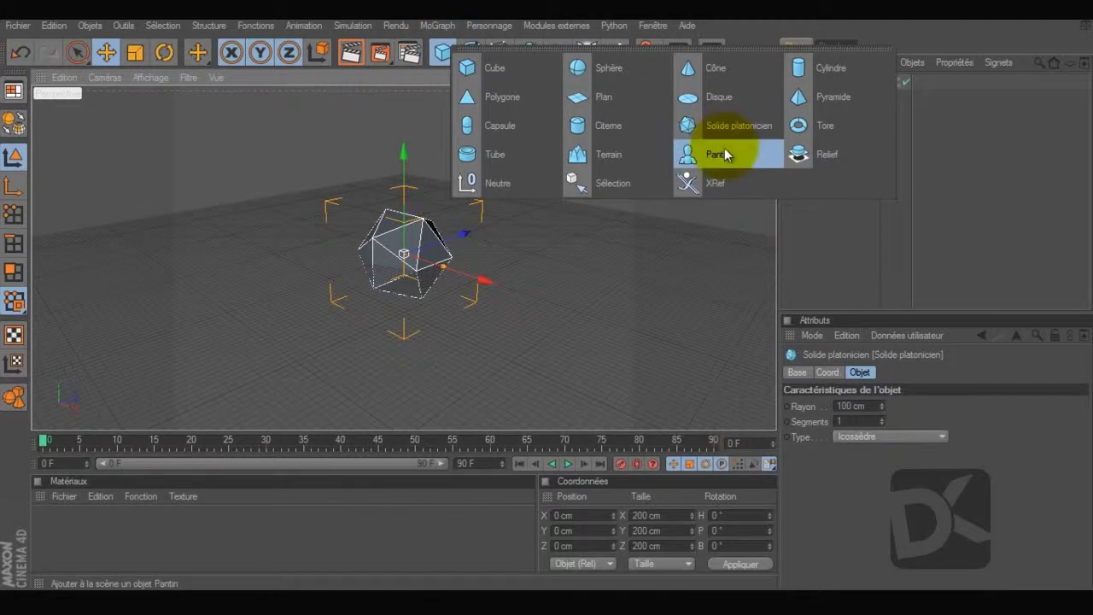
{"action": "left_click", "coordinate": [842, 161]}
Set the platonic solid's radius to 160 cm and its segments to 4
{"action": "left_click", "coordinate": [830, 83]}
{"action": "left_click_drag", "start_coordinate": [883, 407], "coordinate": [883, 359]}
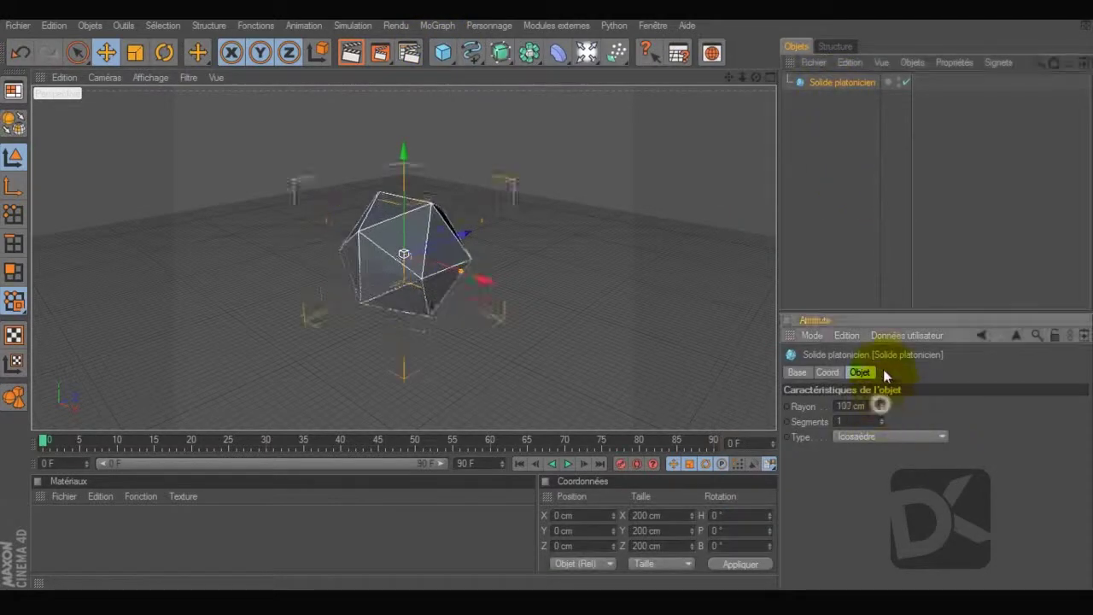
{"action": "left_click_drag", "start_coordinate": [882, 428], "coordinate": [879, 416]}
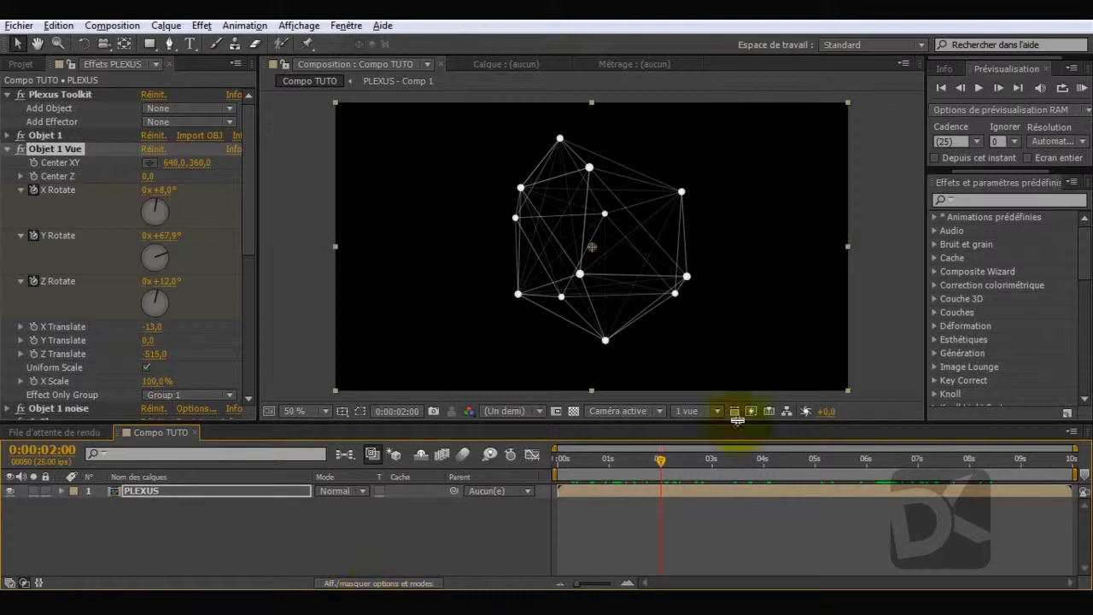
{"action": "left_click_drag", "start_coordinate": [767, 458], "coordinate": [812, 457]}
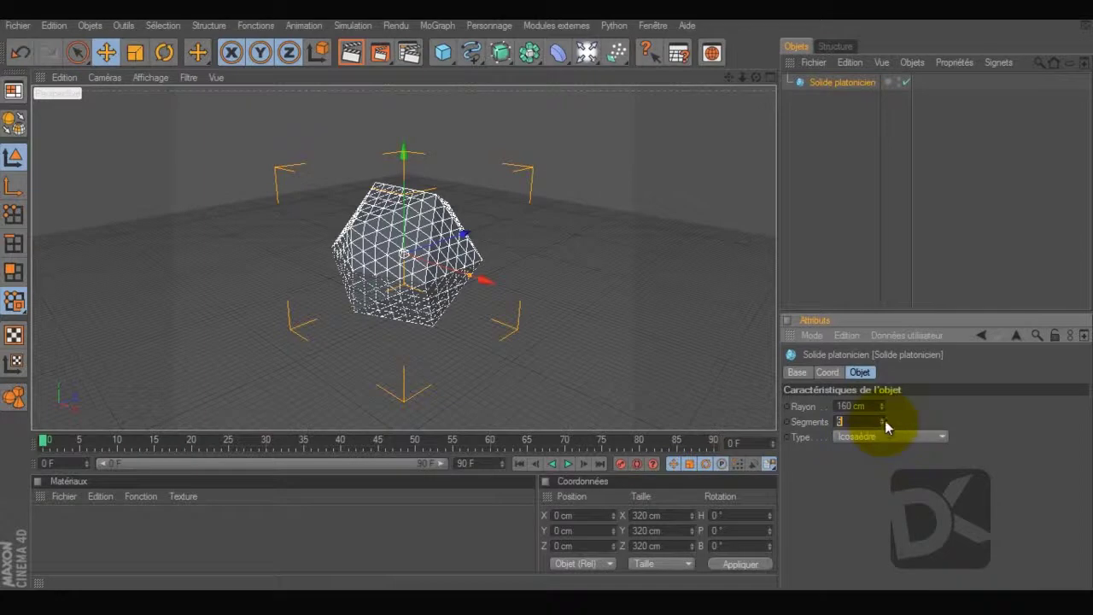
{"action": "left_click_drag", "start_coordinate": [885, 420], "coordinate": [880, 431]}
{"action": "left_click", "coordinate": [865, 230]}
{"action": "left_click", "coordinate": [827, 87]}
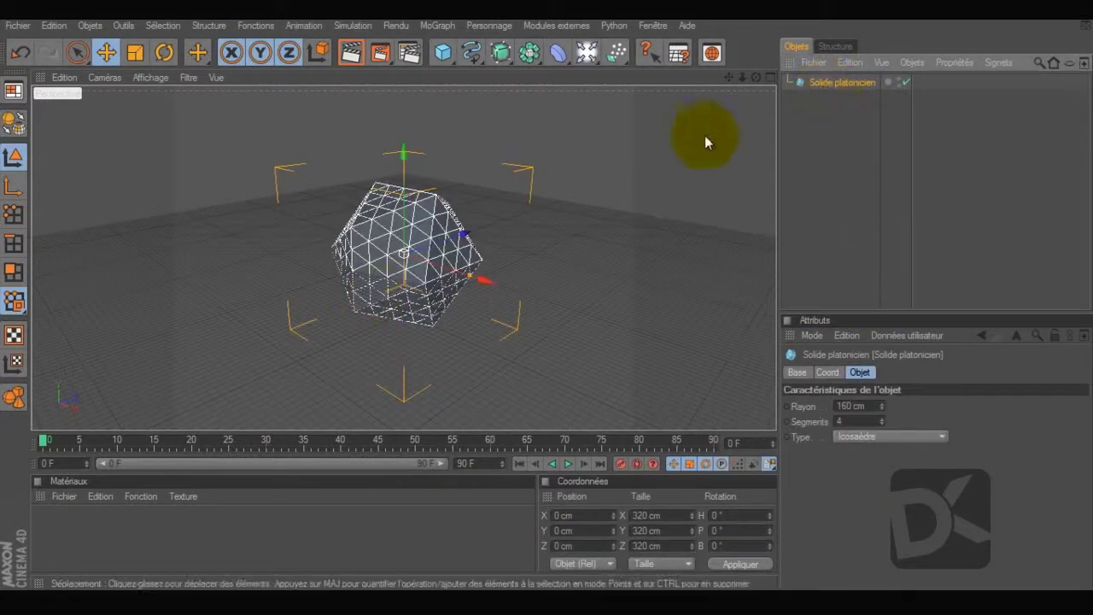
Convert the platonic solid into an editable polygon object and deselect it
{"action": "left_click_drag", "start_coordinate": [757, 78], "coordinate": [830, 66]}
{"action": "left_click_drag", "start_coordinate": [754, 74], "coordinate": [512, 115]}
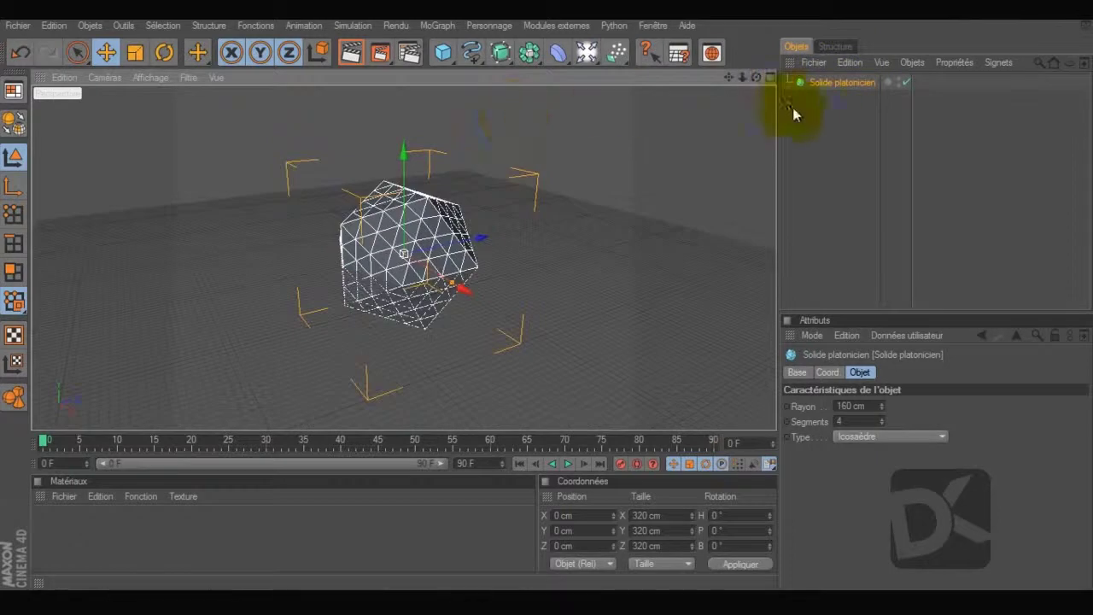
{"action": "left_click", "coordinate": [16, 125]}
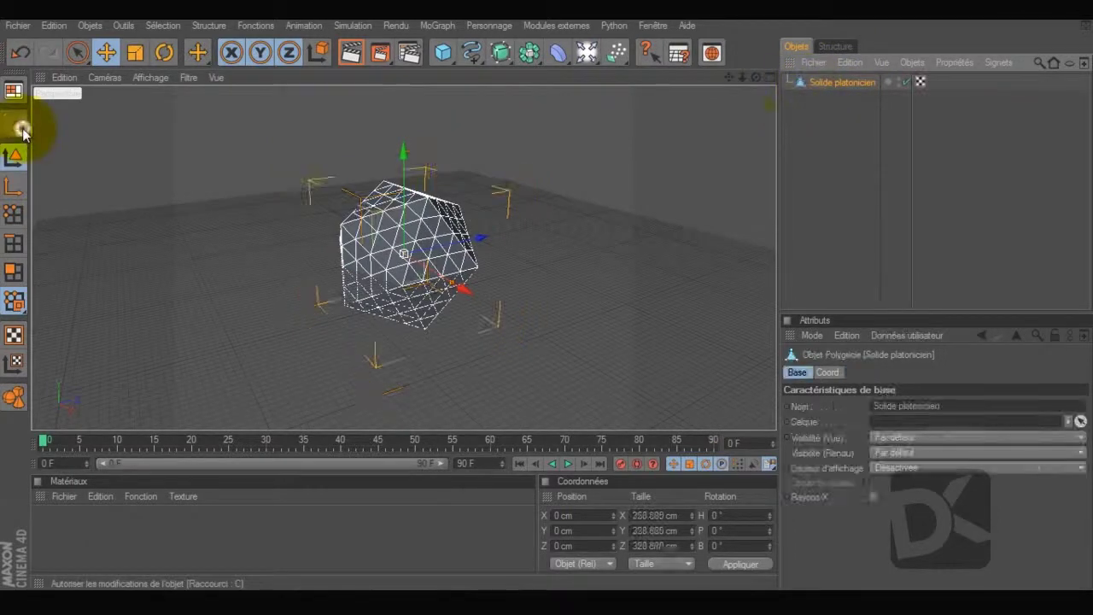
{"action": "left_click", "coordinate": [915, 154]}
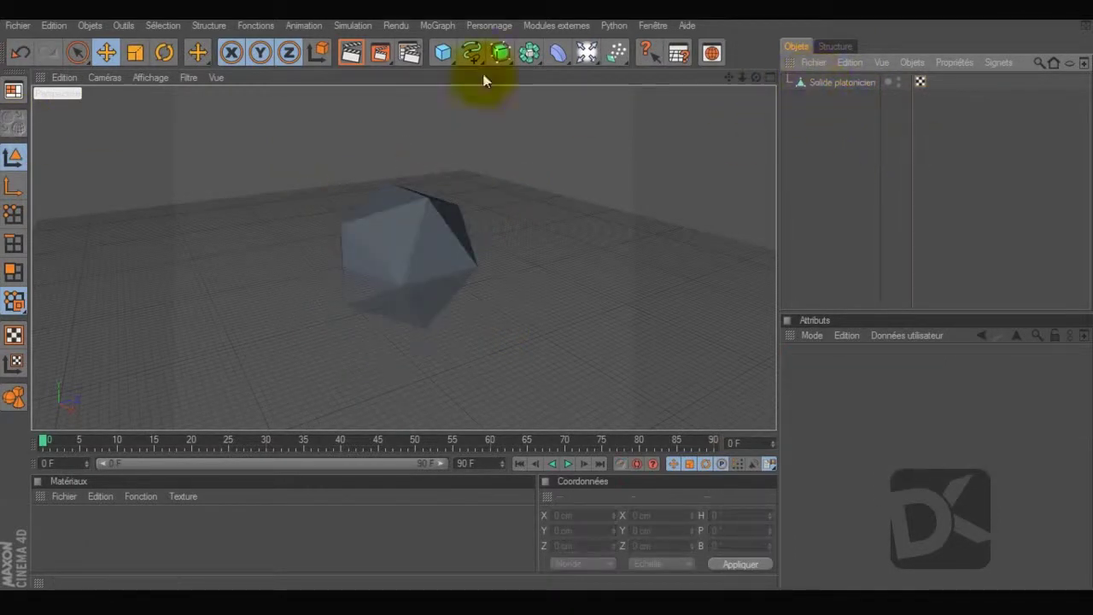
{"action": "left_click", "coordinate": [146, 214]}
Export the scene to the desktop as a Wavefront OBJ file named objet, with a scale factor of 1 centimetre
{"action": "left_click", "coordinate": [19, 24]}
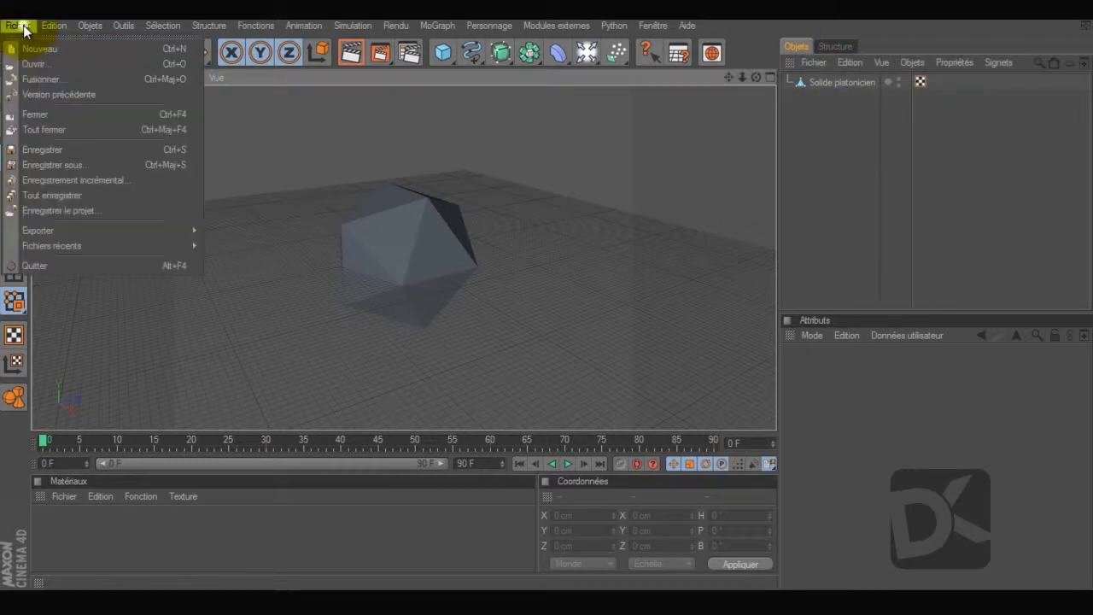
{"action": "mouse_move", "coordinate": [95, 231]}
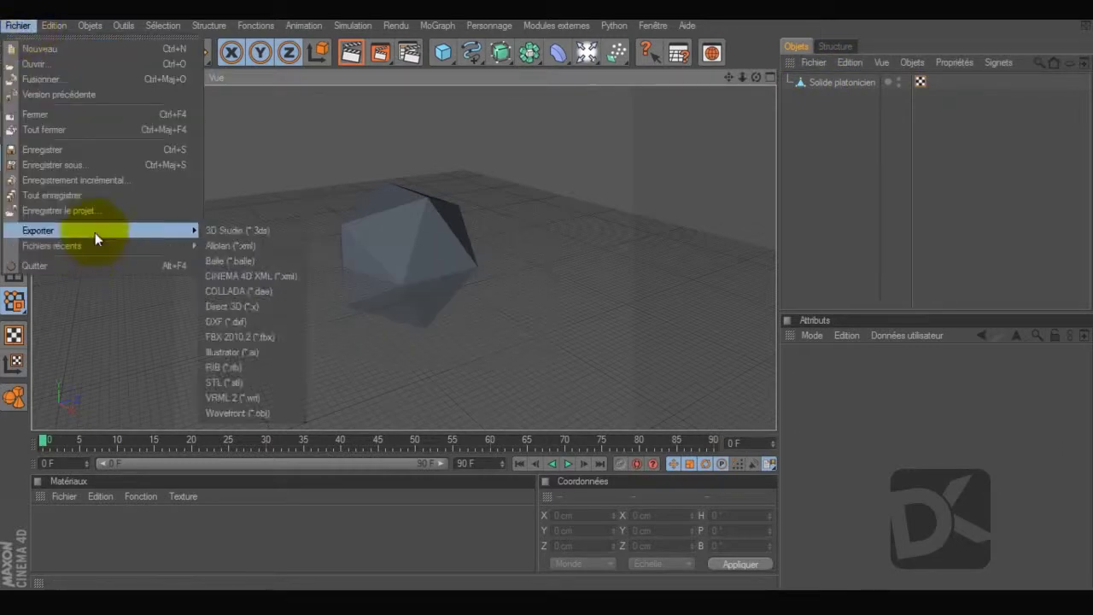
{"action": "left_click", "coordinate": [252, 415]}
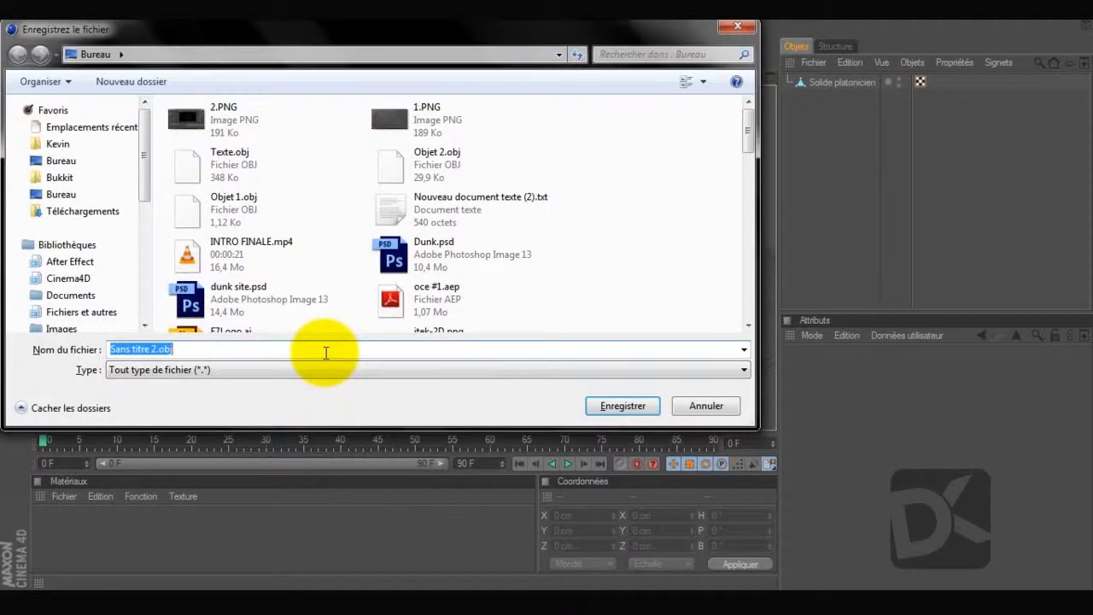
{"action": "type", "text": "boje"}
{"action": "key", "text": "BackSpace"}
{"action": "key", "text": "BackSpace"}
{"action": "key", "text": "BackSpace"}
{"action": "key", "text": "BackSpace"}
{"action": "type", "text": "objet"}
{"action": "key", "text": "Return"}
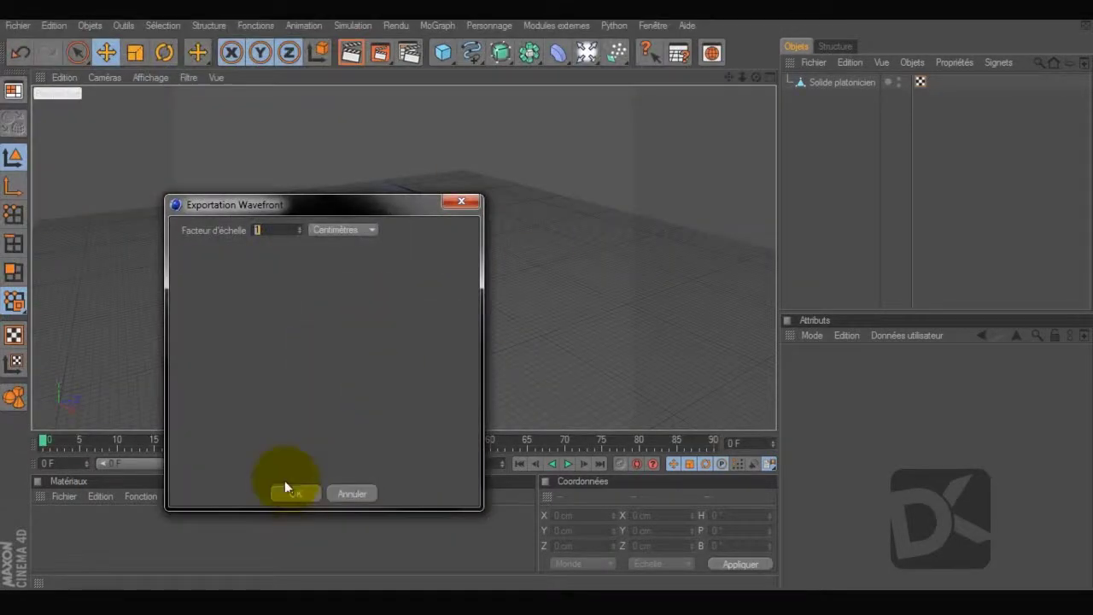
{"action": "left_click", "coordinate": [285, 489]}
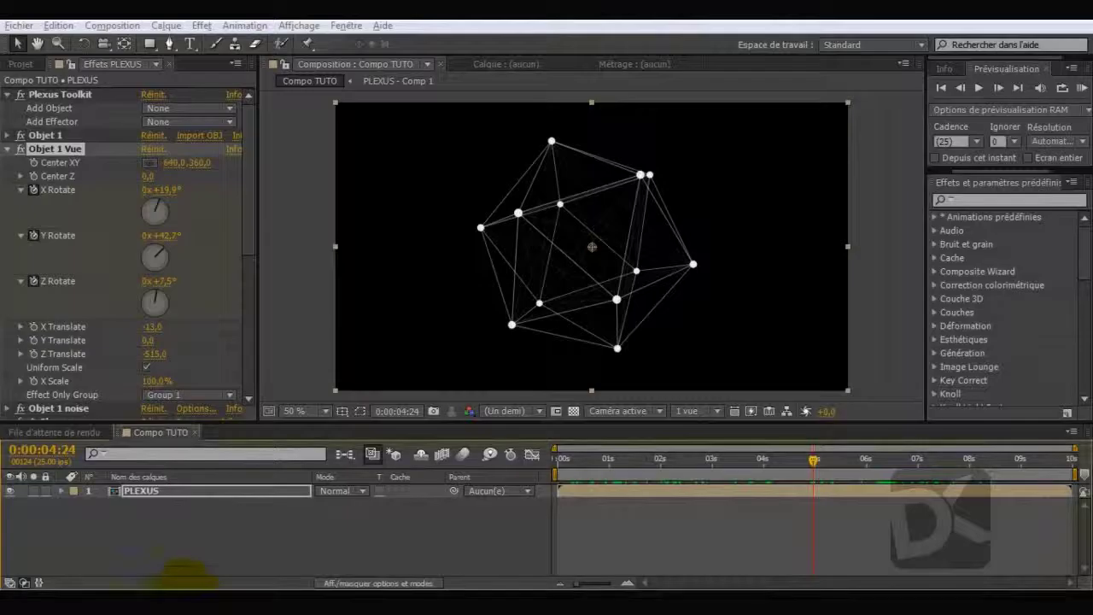
Switch to After Effects and hide the PLEXUS layer in the Compo TUTO composition
{"action": "left_click", "coordinate": [313, 344]}
{"action": "left_click", "coordinate": [106, 529]}
{"action": "left_click", "coordinate": [11, 491]}
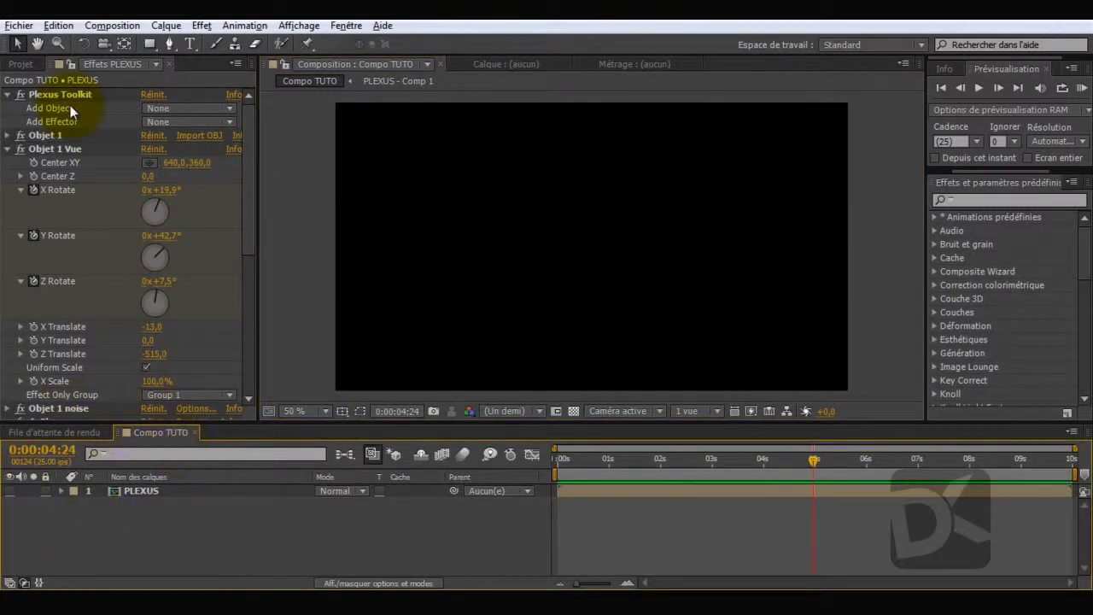
Create a composition named Tuto with the HDV/HDTV 720 25 preset and a 10-second duration
{"action": "left_click", "coordinate": [113, 28]}
{"action": "left_click", "coordinate": [113, 40]}
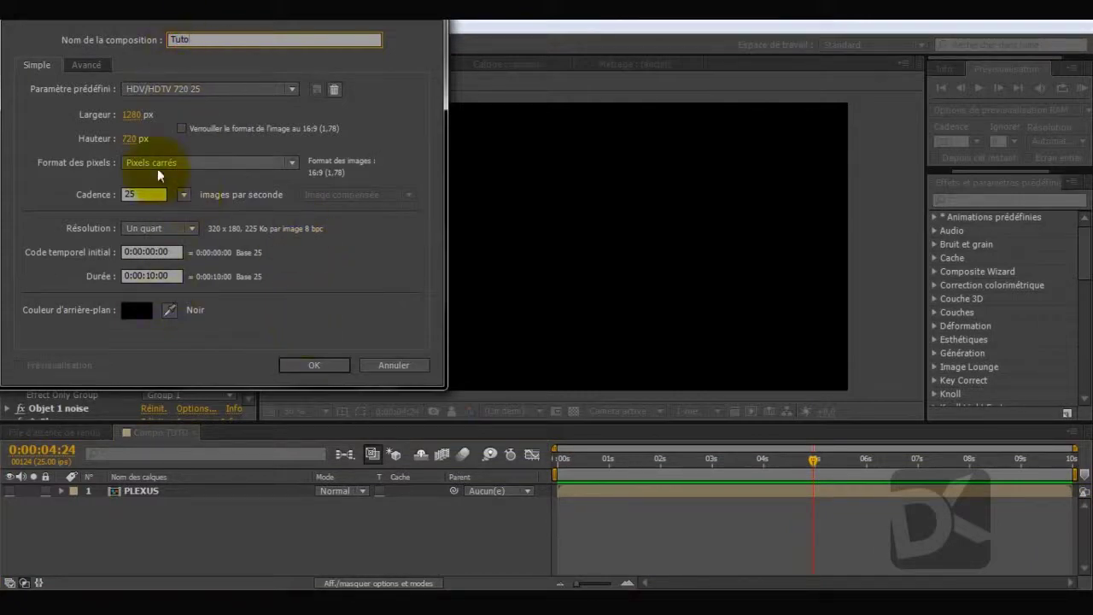
{"action": "left_click", "coordinate": [309, 365]}
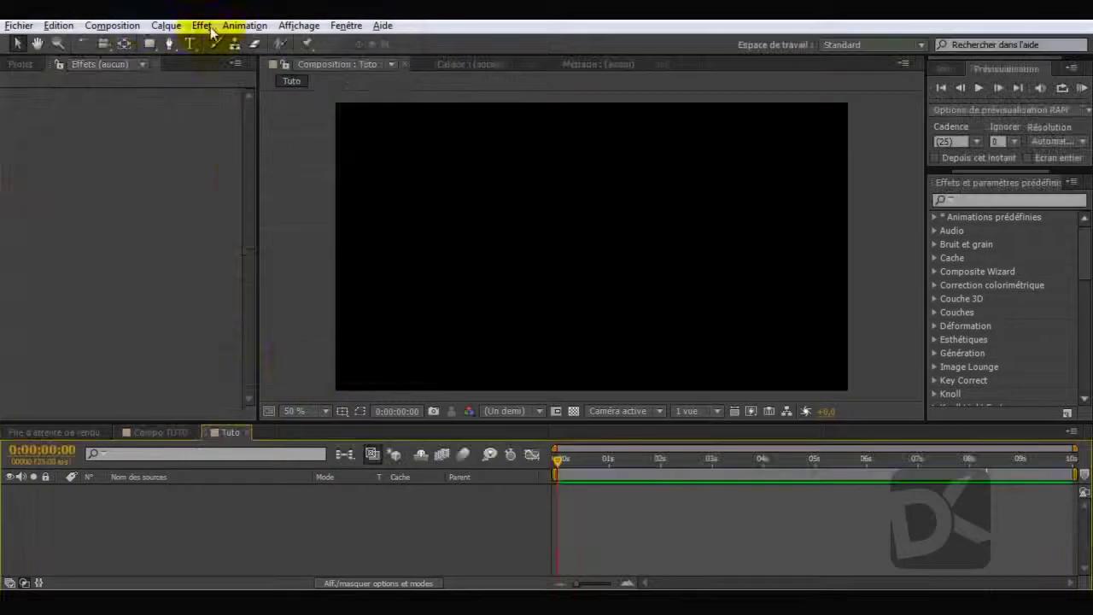
Add an adjustment layer to the Tuto composition and apply the Rowbyte Plexus effect to it
{"action": "left_click", "coordinate": [166, 26]}
{"action": "mouse_move", "coordinate": [224, 37]}
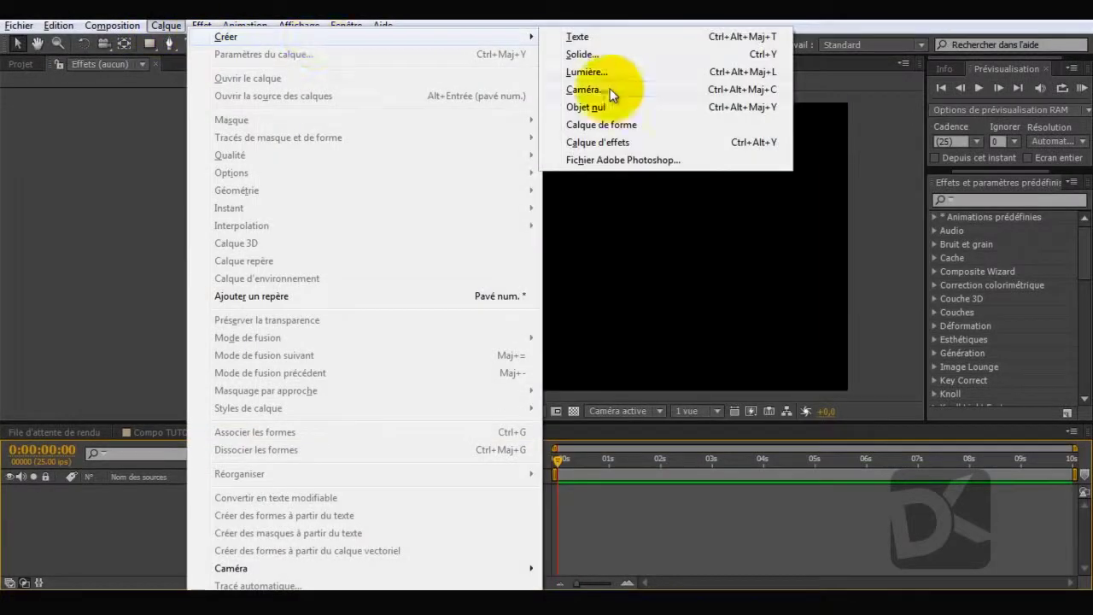
{"action": "left_click", "coordinate": [632, 142]}
{"action": "left_click", "coordinate": [201, 25]}
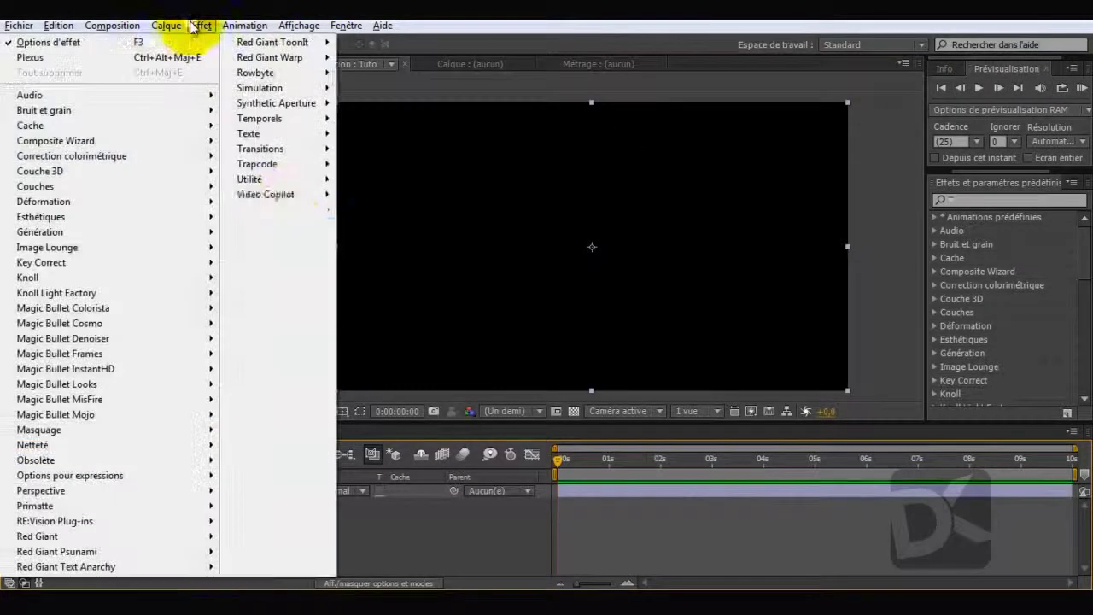
{"action": "mouse_move", "coordinate": [317, 73]}
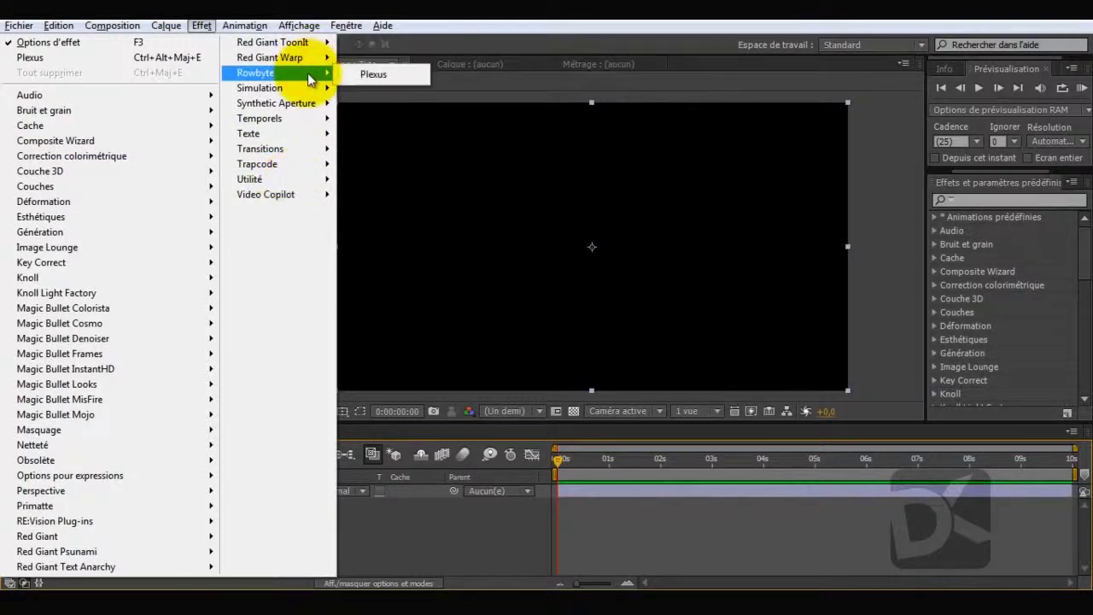
{"action": "left_click", "coordinate": [367, 74]}
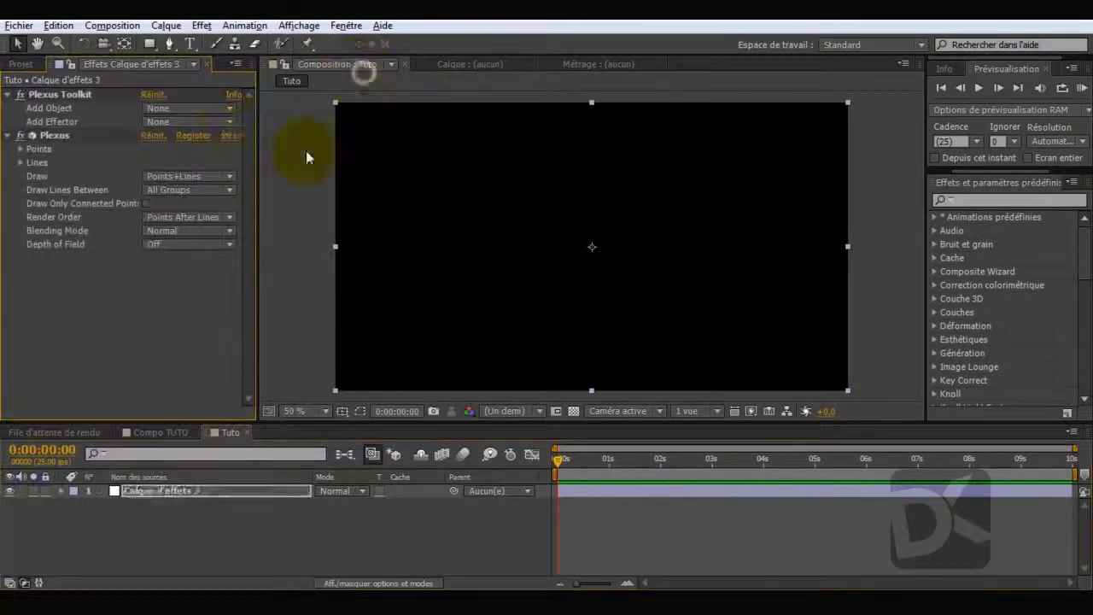
Add an OBJ object to the Plexus effect and import objet.obj from the desktop into it
{"action": "left_click", "coordinate": [190, 109]}
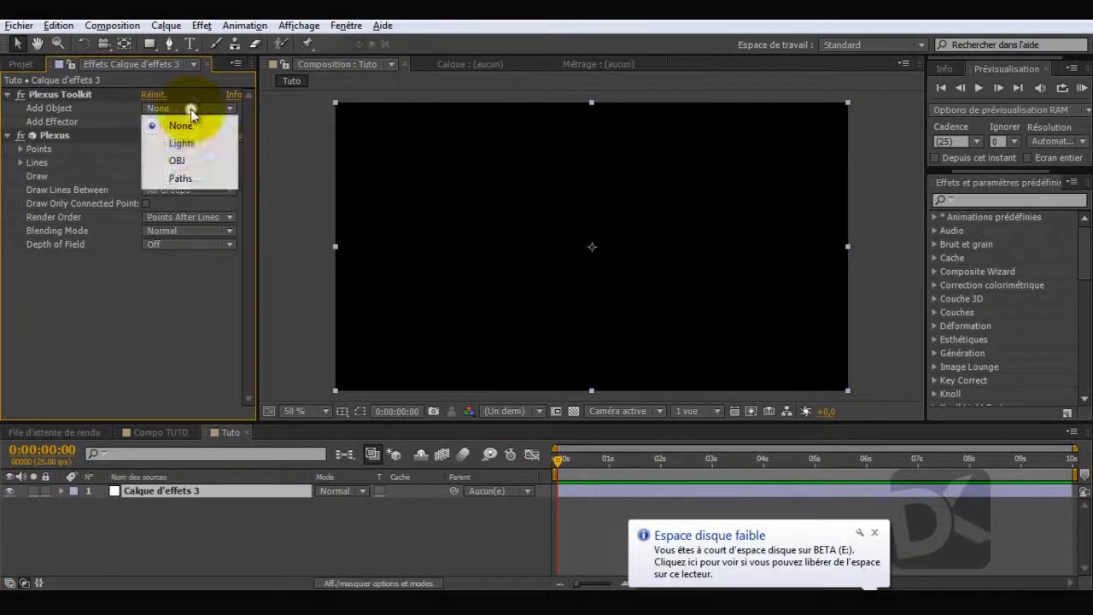
{"action": "left_click", "coordinate": [189, 164]}
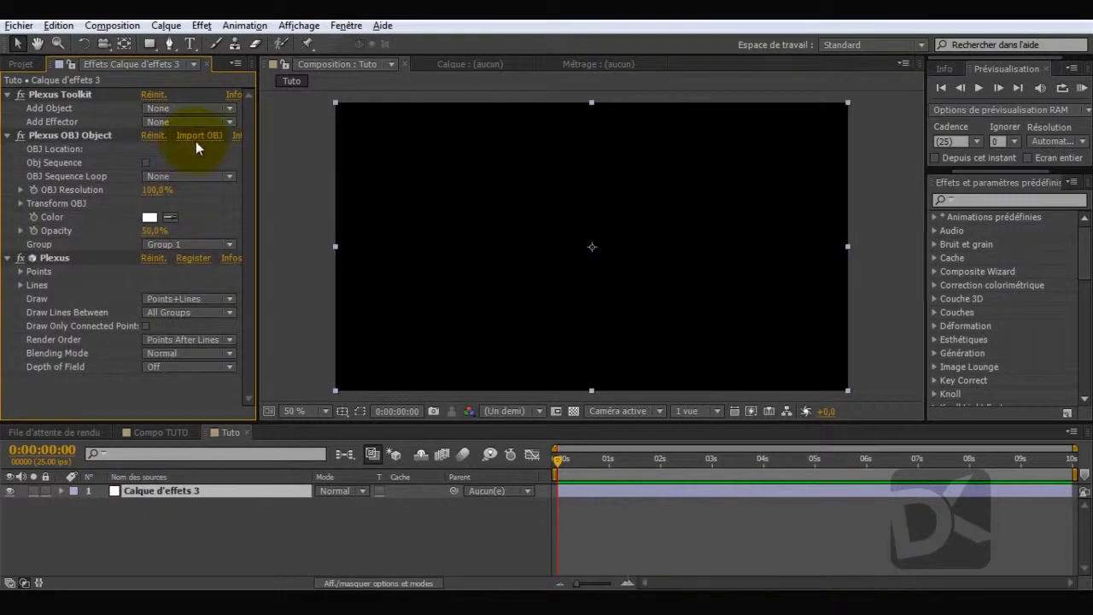
{"action": "left_click", "coordinate": [195, 137]}
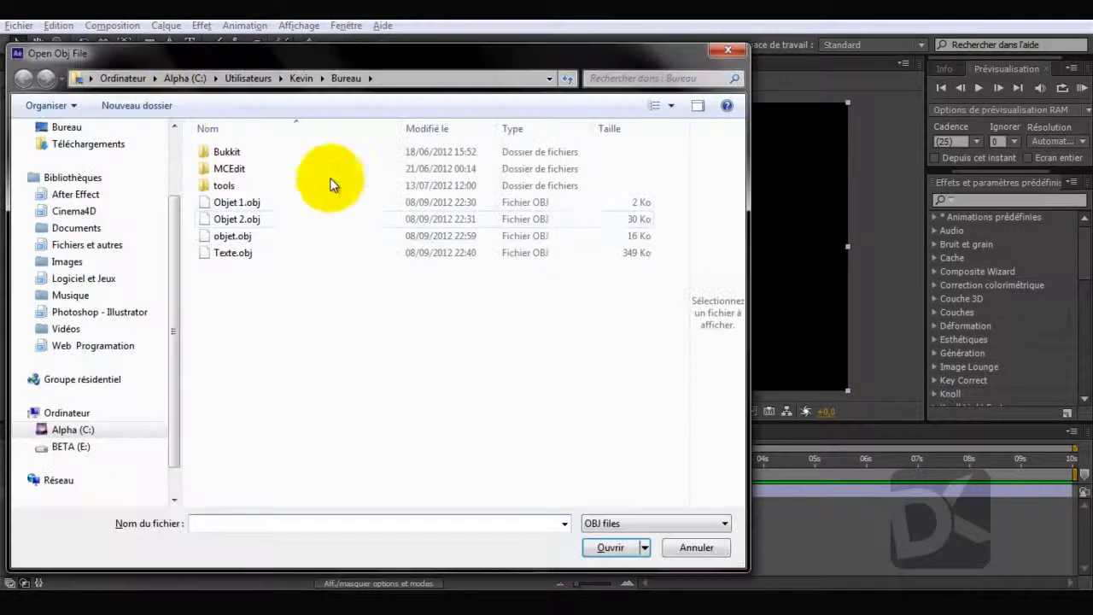
{"action": "double_click", "coordinate": [287, 236]}
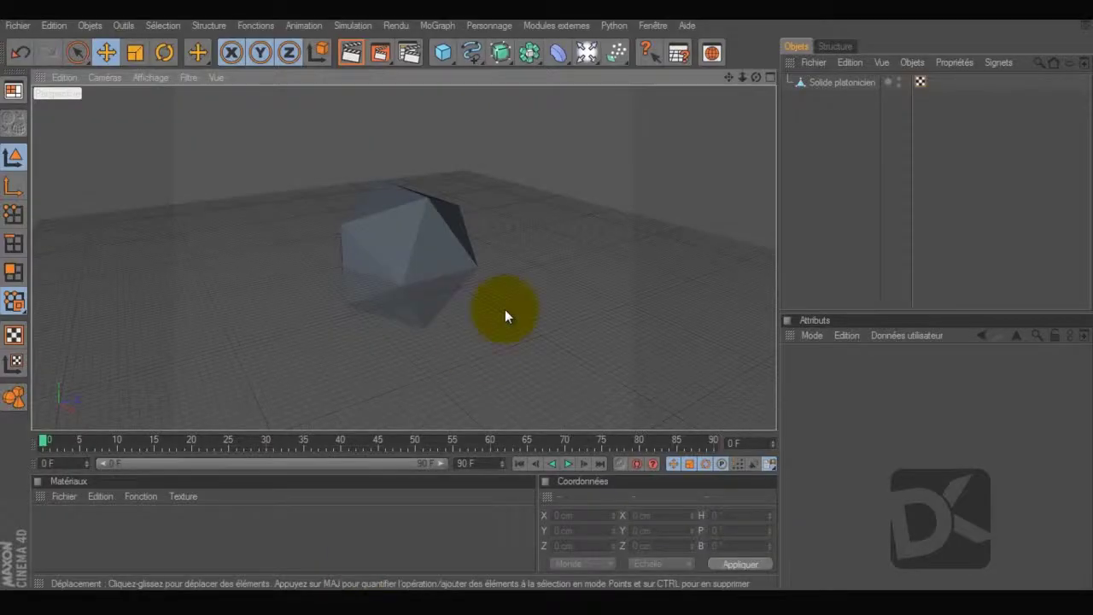
Switch back to After Effects and set the Points Size of the Plexus effect to 9.70
{"action": "left_click", "coordinate": [439, 244]}
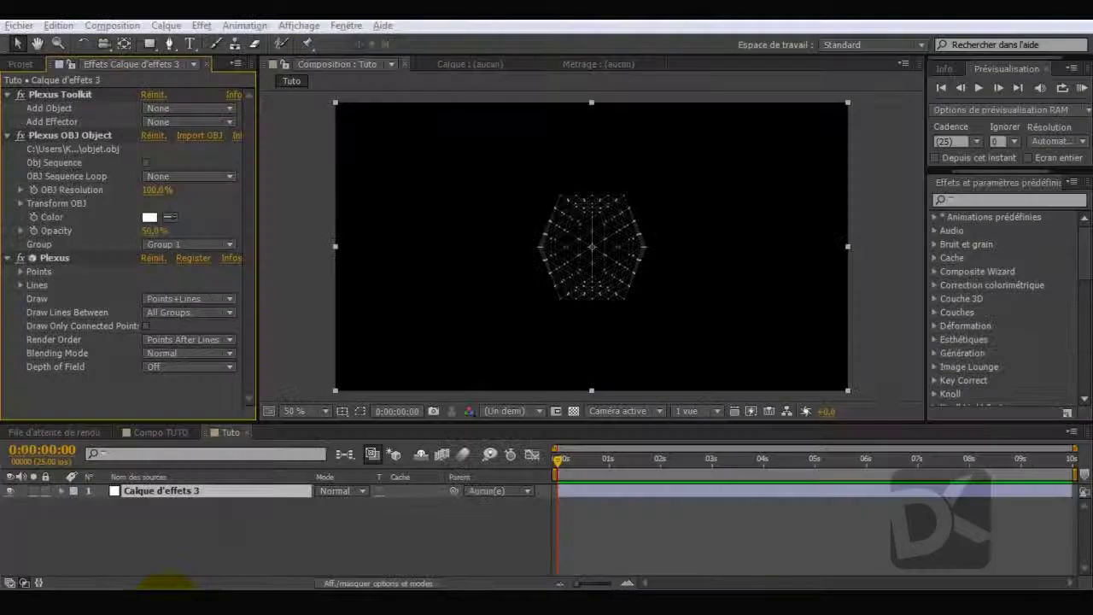
{"action": "left_click", "coordinate": [21, 272]}
{"action": "left_click", "coordinate": [20, 354]}
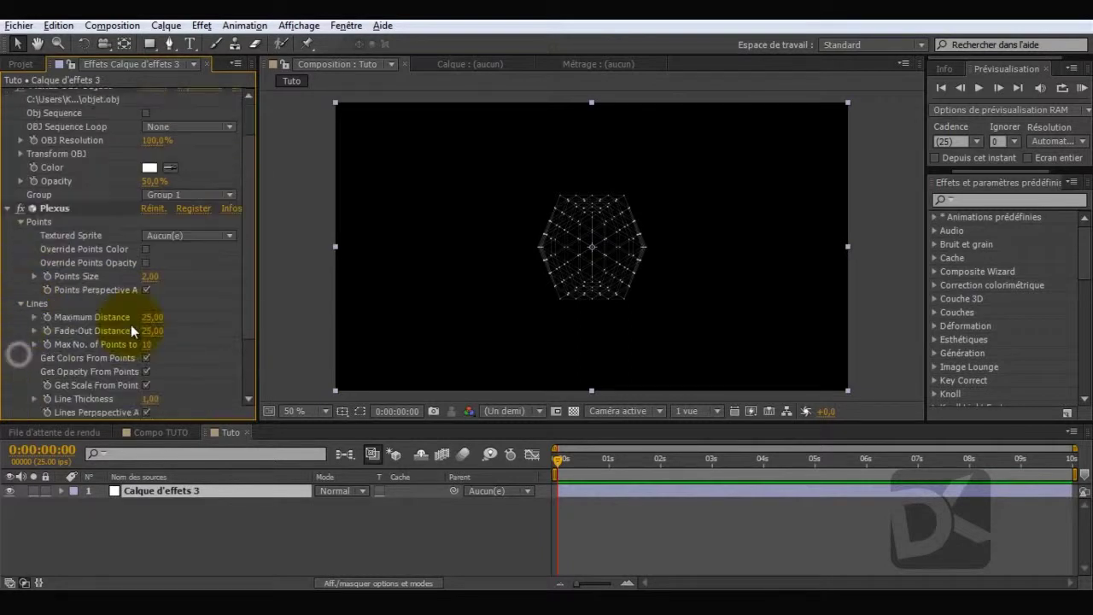
{"action": "left_click_drag", "start_coordinate": [149, 276], "coordinate": [217, 289]}
Show the PLEXUS layer in the Compo TUTO composition with the current time at 0:00:05:03
{"action": "left_click", "coordinate": [177, 433]}
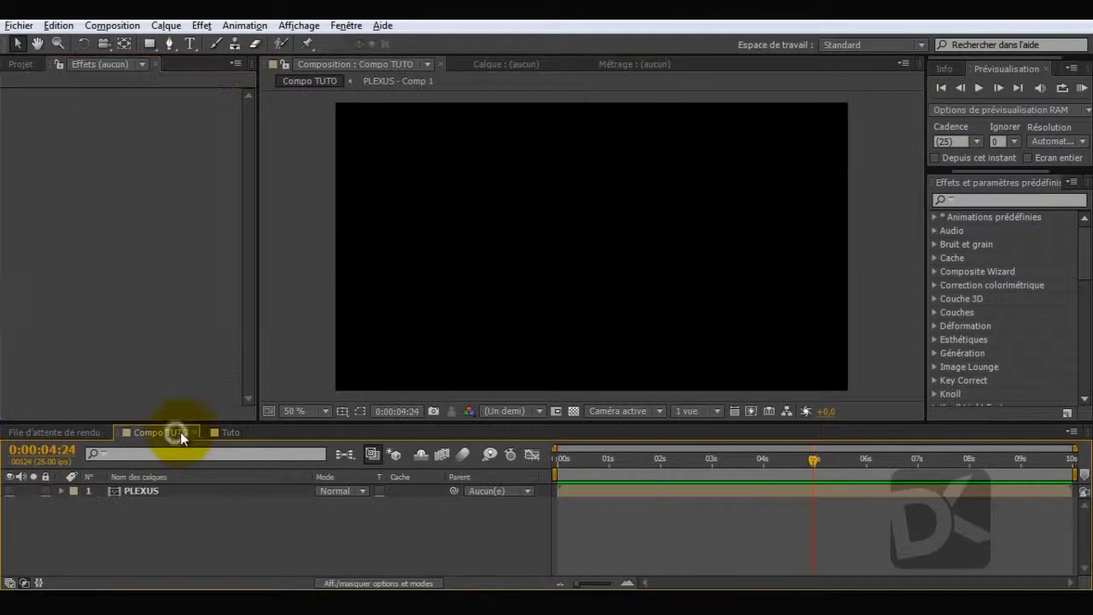
{"action": "left_click", "coordinate": [716, 459]}
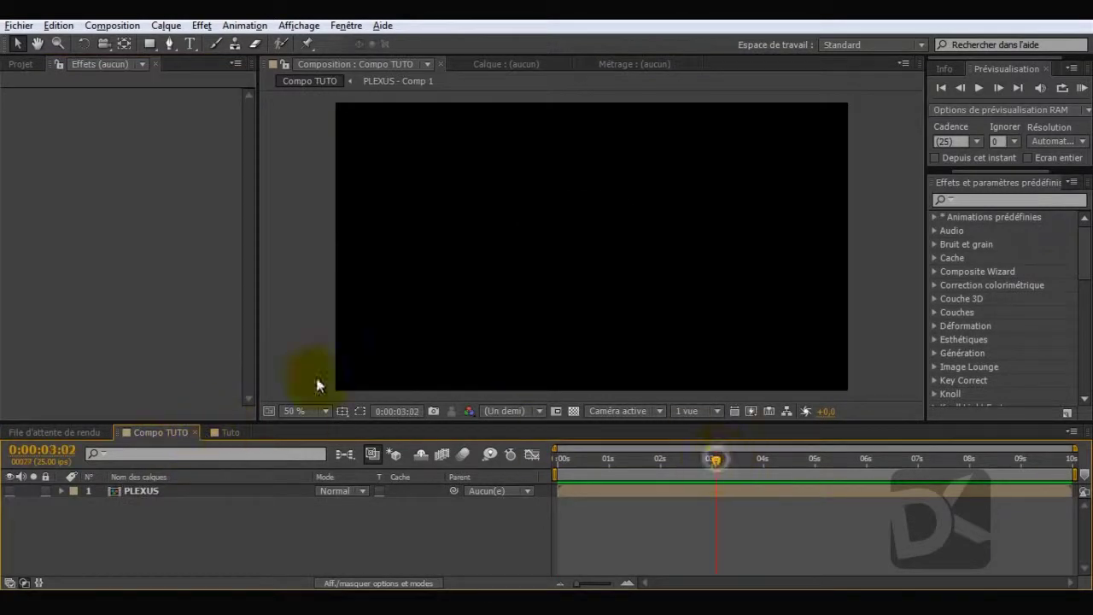
{"action": "left_click_drag", "start_coordinate": [759, 458], "coordinate": [820, 459]}
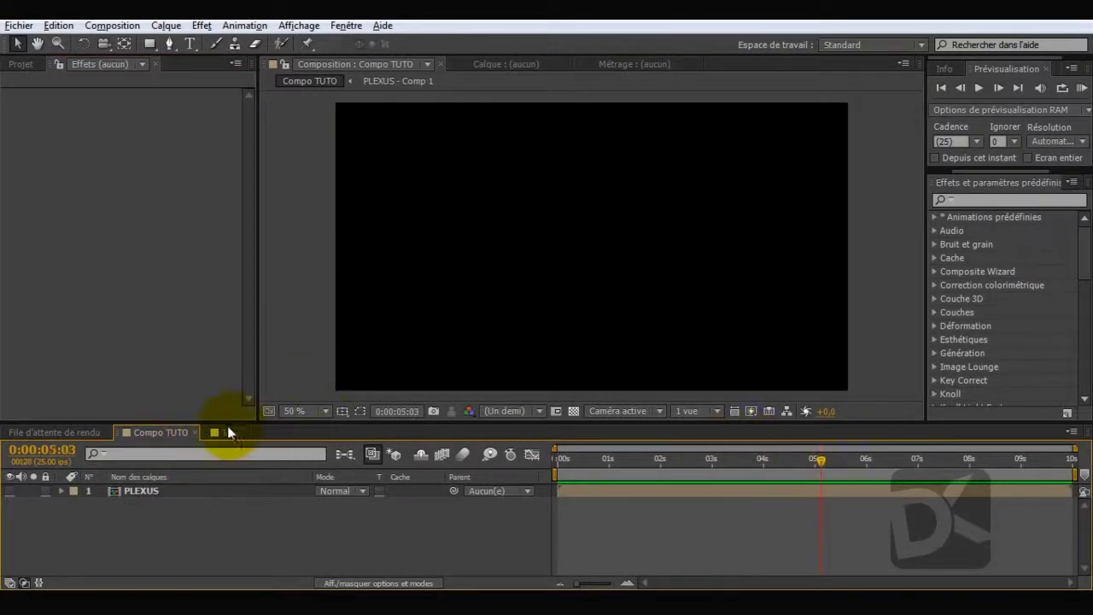
{"action": "left_click", "coordinate": [10, 492]}
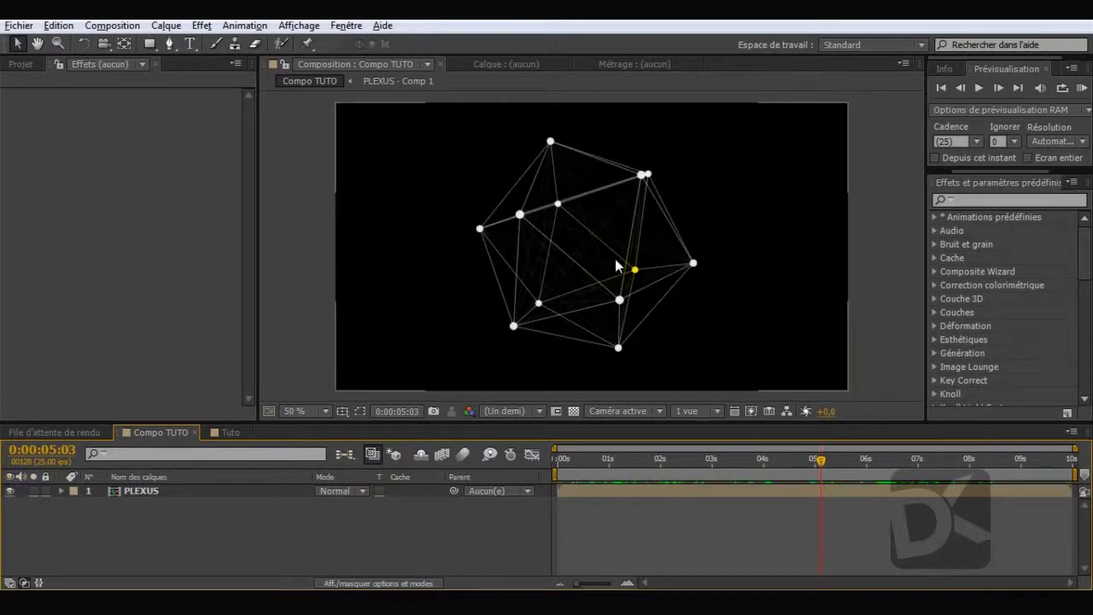
In the Tuto composition, set the Plexus OBJ Object's opacity to 90% and rename it Objet
{"action": "left_click", "coordinate": [227, 433]}
{"action": "left_click", "coordinate": [154, 232]}
{"action": "left_click", "coordinate": [87, 142]}
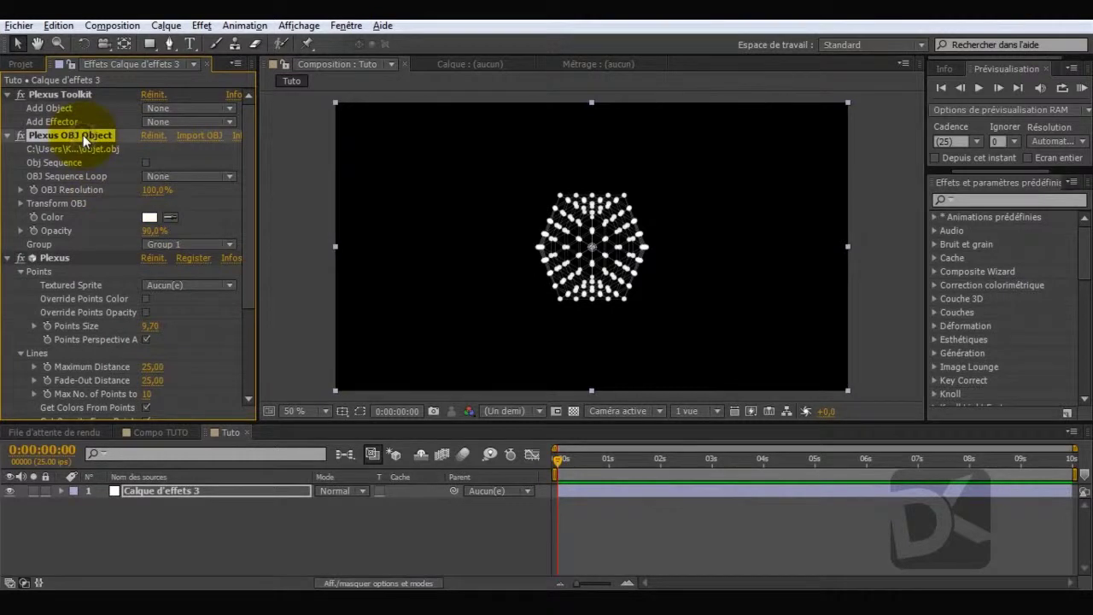
{"action": "key", "text": "Return"}
{"action": "type", "text": "Obj"}
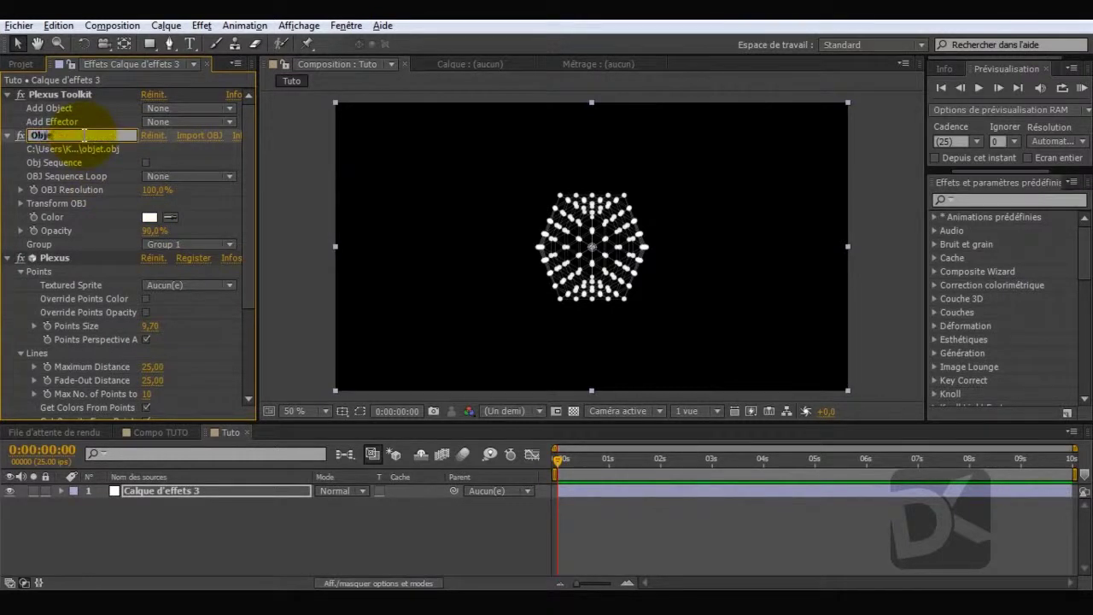
{"action": "left_click", "coordinate": [46, 266]}
Set the Plexus lines' Maximum Distance to 40 and Fade-Out Distance to 28
{"action": "left_click", "coordinate": [65, 257]}
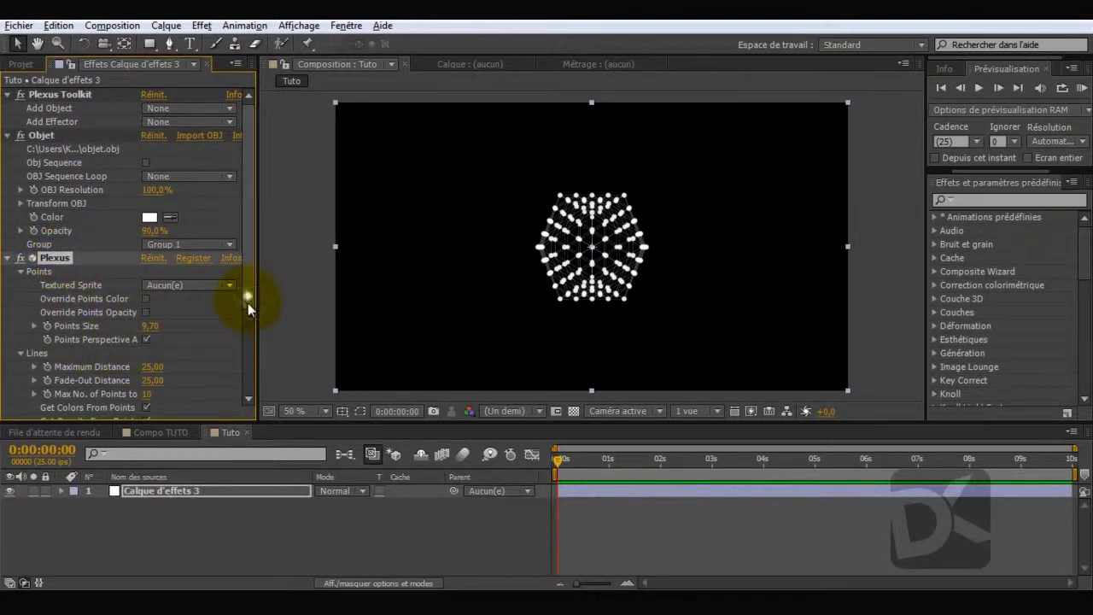
{"action": "left_click_drag", "start_coordinate": [247, 297], "coordinate": [243, 318]}
{"action": "mouse_move", "coordinate": [157, 331]}
{"action": "left_mouse_down"}
{"action": "mouse_move", "coordinate": [181, 341]}
{"action": "mouse_move", "coordinate": [154, 340]}
{"action": "left_mouse_up"}
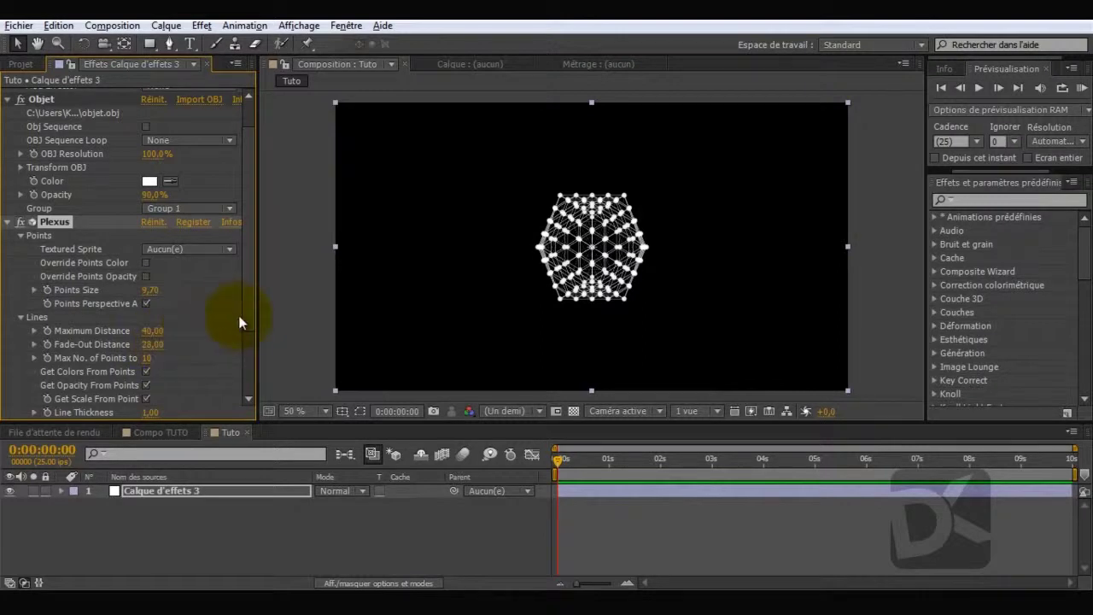
Stop the lines from getting opacity from points, set Lines Opacity to 40%, and collapse the Plexus effect
{"action": "scroll", "coordinate": [239, 323], "scroll_direction": "down", "scroll_amount": 3}
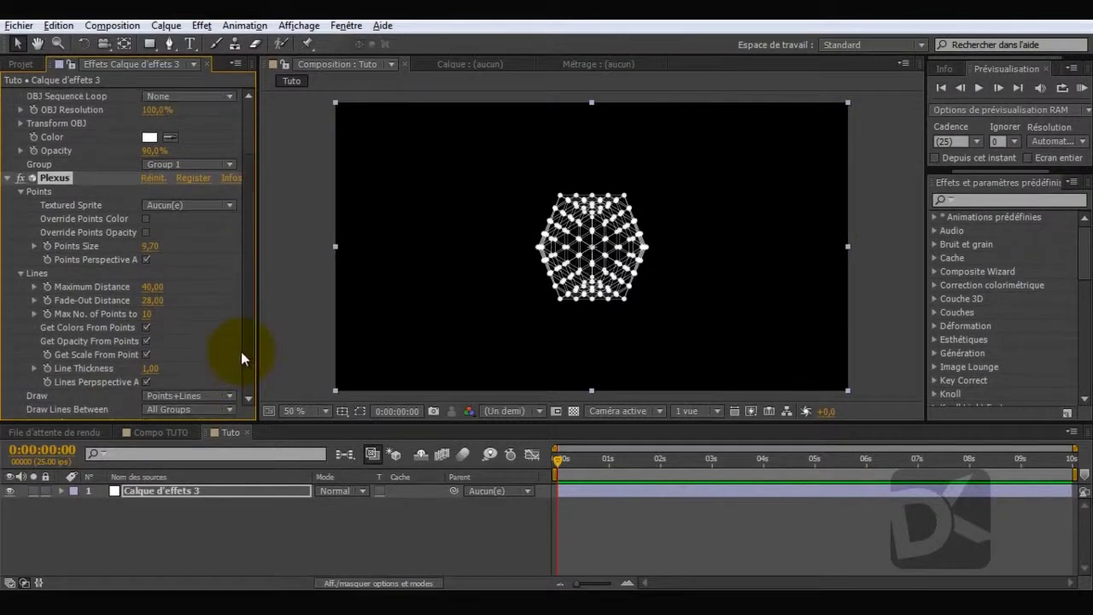
{"action": "scroll", "coordinate": [241, 351], "scroll_direction": "down", "scroll_amount": 1}
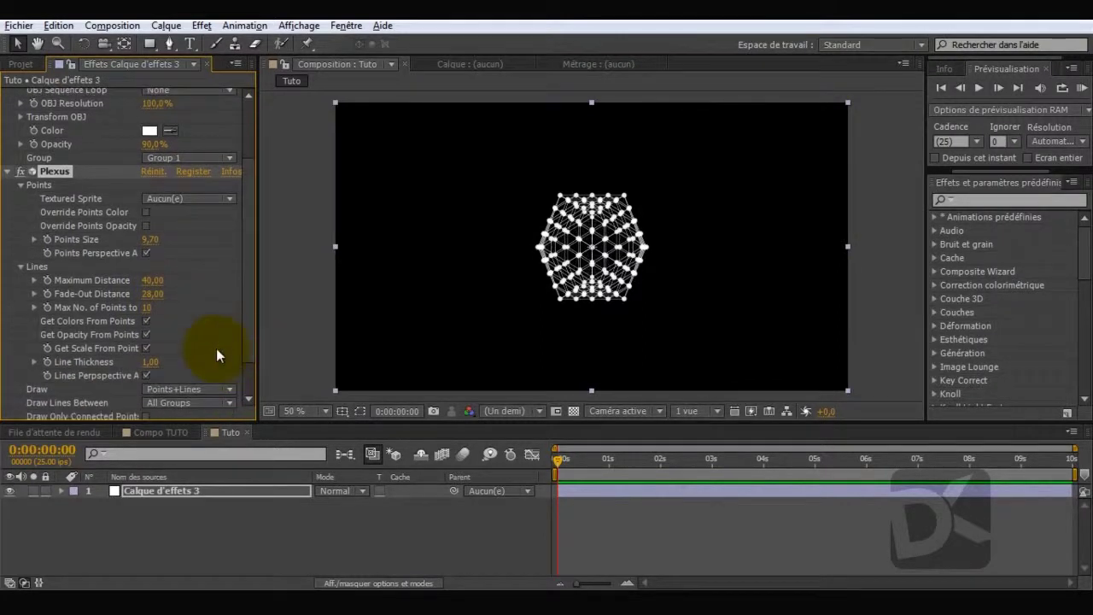
{"action": "left_click", "coordinate": [145, 334]}
{"action": "left_click", "coordinate": [151, 349]}
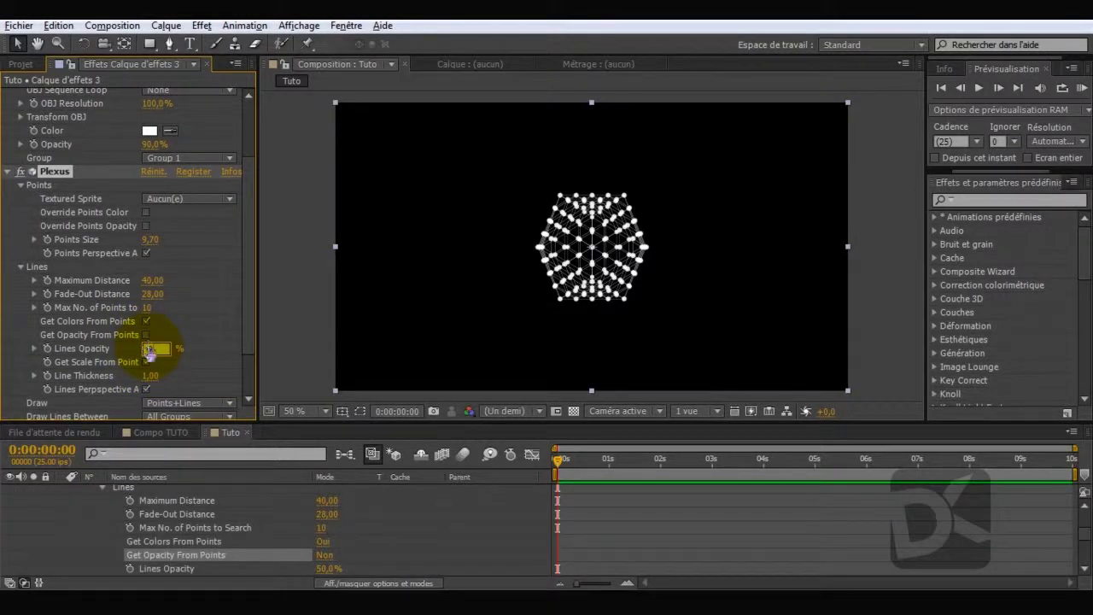
{"action": "type", "text": "40"}
{"action": "key", "text": "Return"}
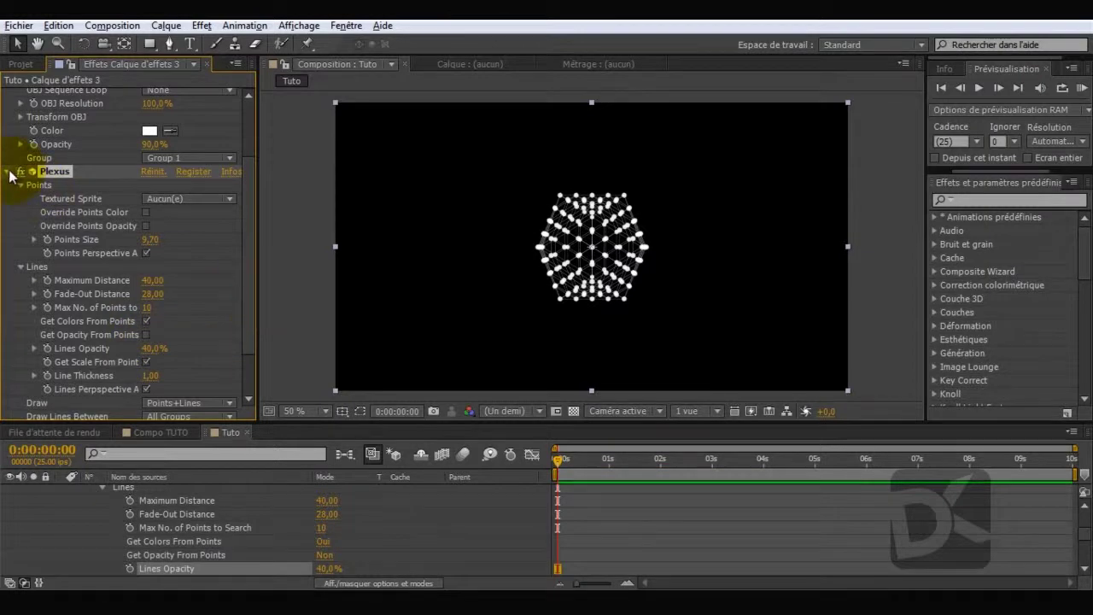
{"action": "left_click", "coordinate": [9, 172]}
Add a Transform effector to the Plexus setup
{"action": "left_click", "coordinate": [196, 114]}
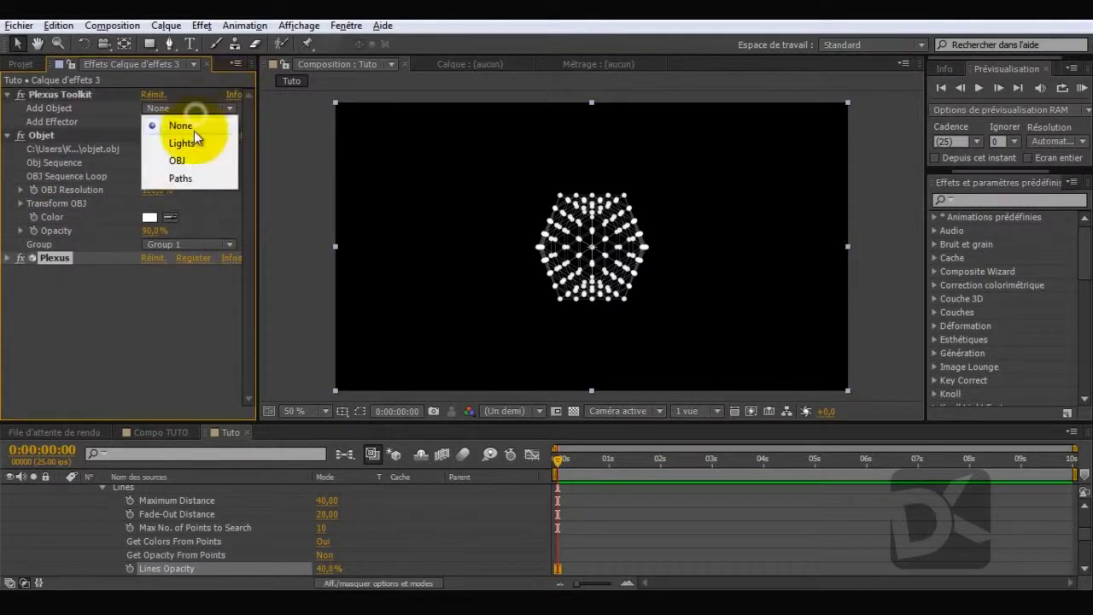
{"action": "left_click", "coordinate": [152, 126]}
{"action": "left_click", "coordinate": [166, 121]}
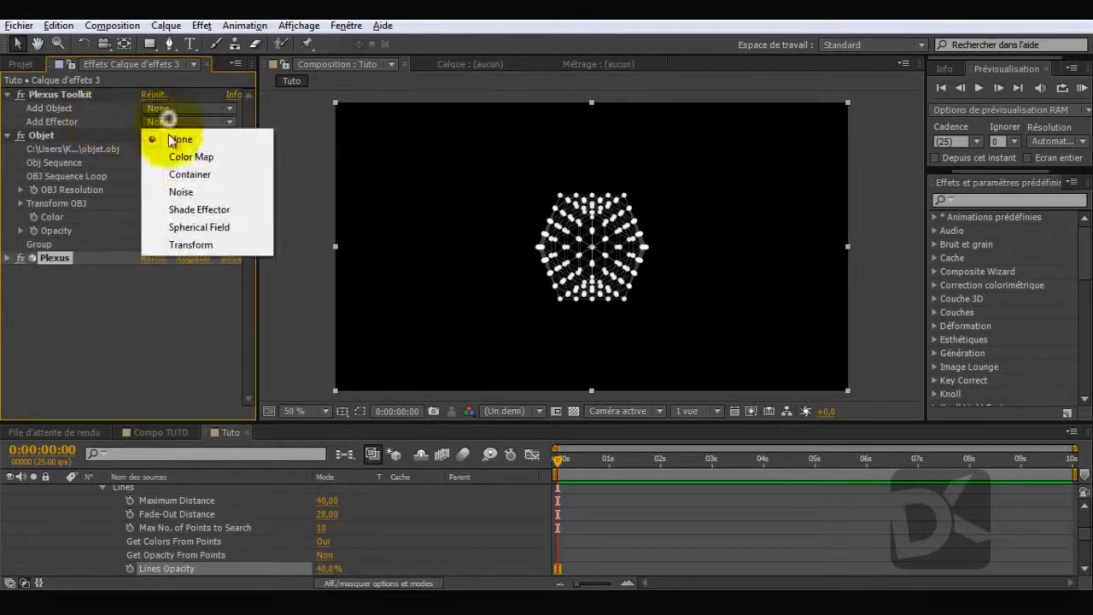
{"action": "left_click", "coordinate": [182, 246]}
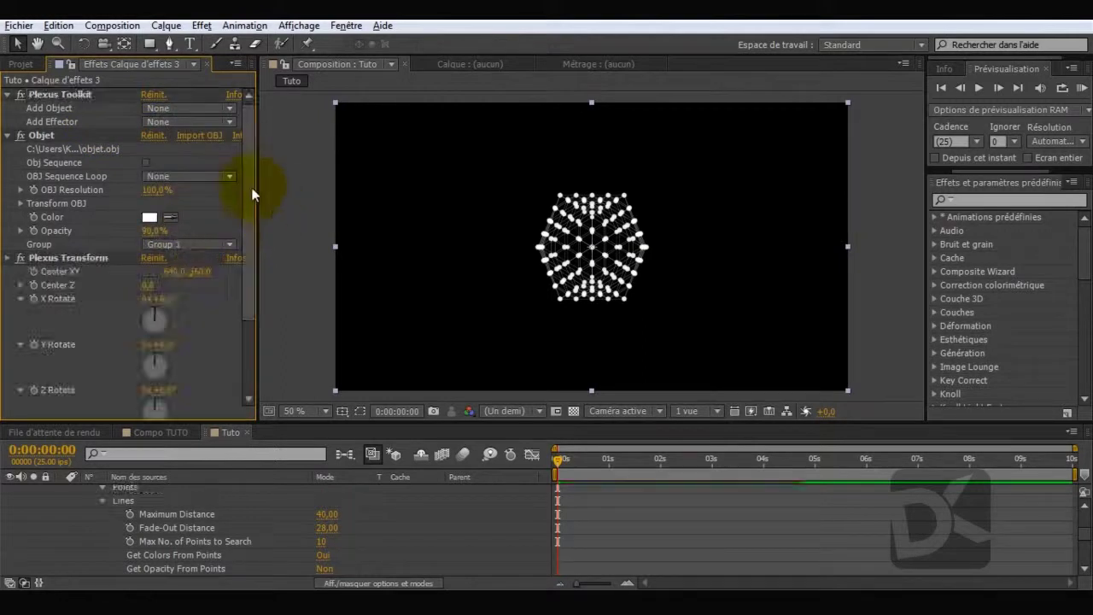
Enable keyframing for X, Y and Z Rotate of Plexus Transform at 0:00:00:00
{"action": "scroll", "coordinate": [249, 222], "scroll_direction": "down", "scroll_amount": 4}
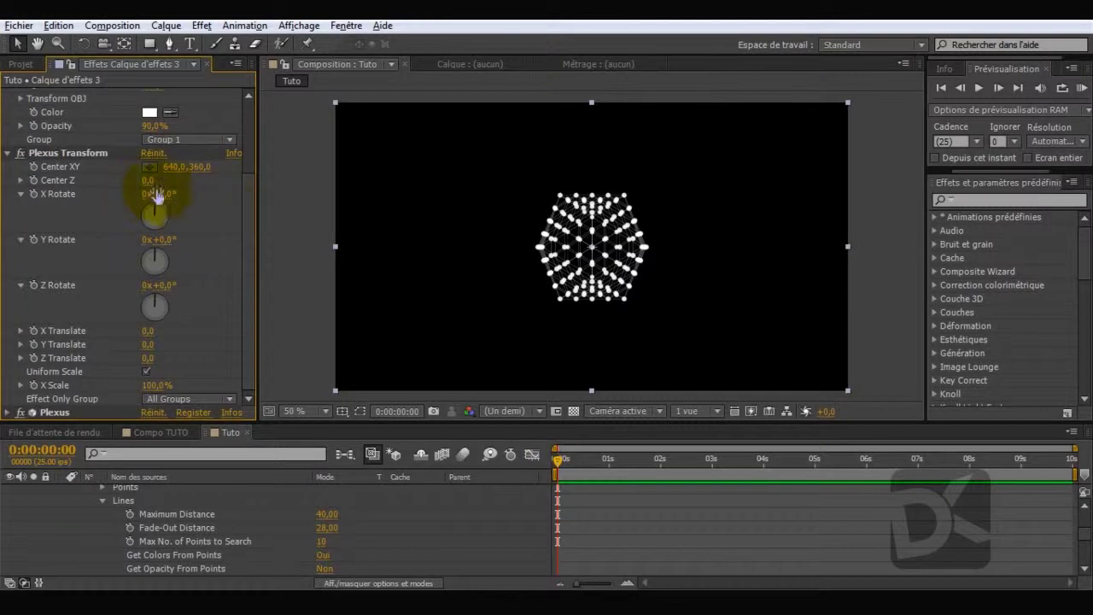
{"action": "left_click", "coordinate": [32, 194]}
{"action": "left_click", "coordinate": [32, 239]}
{"action": "left_click", "coordinate": [31, 285]}
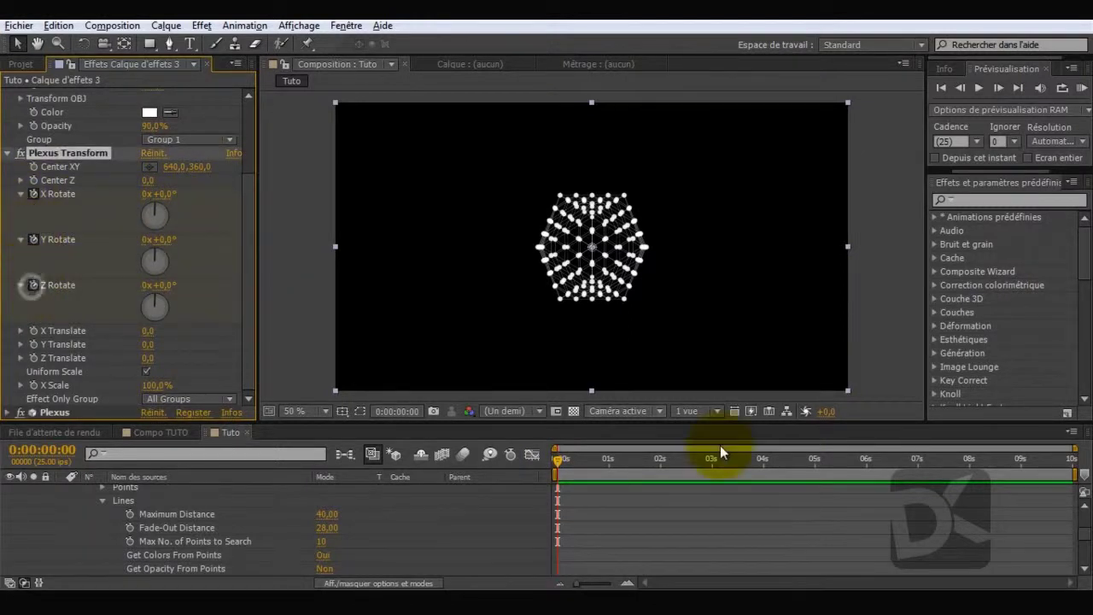
At 0:00:09:24, keyframe new X, Y and Z rotations with X Rotate at 32°, and return to the start of the timeline
{"action": "left_click", "coordinate": [1067, 461]}
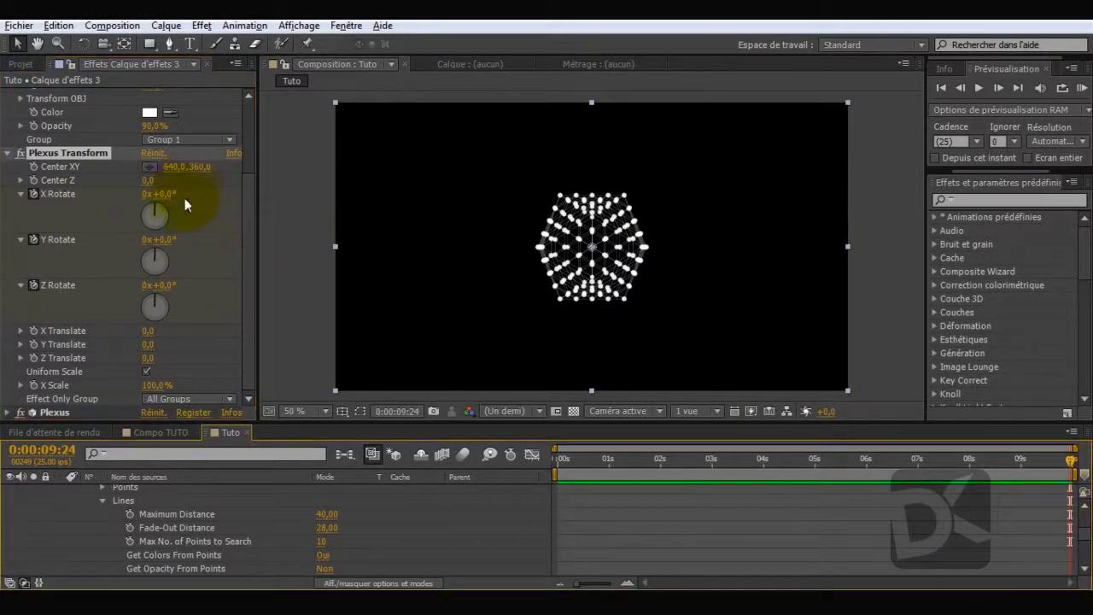
{"action": "left_click_drag", "start_coordinate": [171, 196], "coordinate": [207, 207]}
{"action": "left_click_drag", "start_coordinate": [157, 255], "coordinate": [171, 265]}
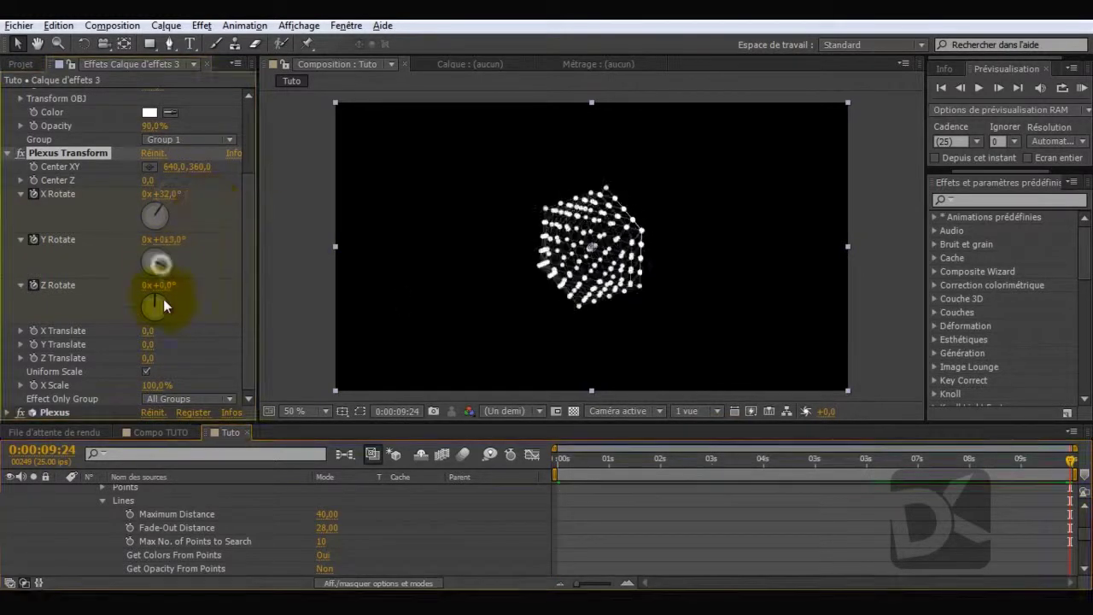
{"action": "left_click_drag", "start_coordinate": [164, 314], "coordinate": [166, 318]}
{"action": "left_click_drag", "start_coordinate": [707, 463], "coordinate": [531, 454]}
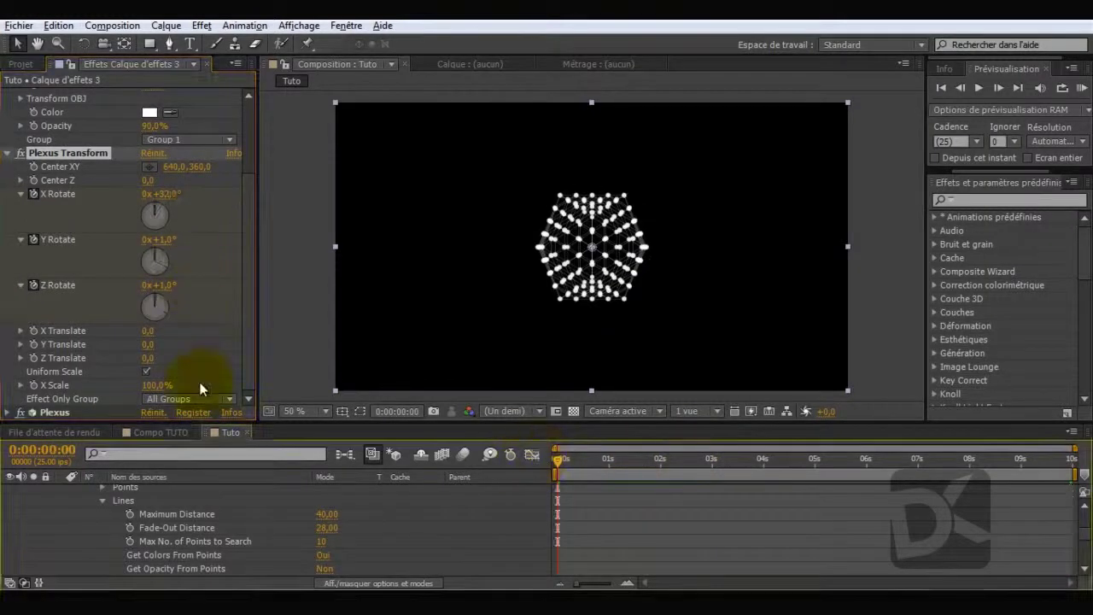
Move the object with X Translate at about -579, Y Translate at 9 and Z Translate at -1000
{"action": "left_click_drag", "start_coordinate": [148, 331], "coordinate": [4, 308]}
{"action": "mouse_move", "coordinate": [154, 329]}
{"action": "left_mouse_down"}
{"action": "mouse_move", "coordinate": [146, 318]}
{"action": "mouse_move", "coordinate": [171, 350]}
{"action": "mouse_move", "coordinate": [162, 326]}
{"action": "mouse_move", "coordinate": [41, 332]}
{"action": "mouse_move", "coordinate": [308, 374]}
{"action": "mouse_move", "coordinate": [25, 346]}
{"action": "mouse_move", "coordinate": [143, 367]}
{"action": "mouse_move", "coordinate": [151, 331]}
{"action": "mouse_move", "coordinate": [99, 333]}
{"action": "mouse_move", "coordinate": [208, 336]}
{"action": "mouse_move", "coordinate": [37, 330]}
{"action": "mouse_move", "coordinate": [144, 318]}
{"action": "left_mouse_up"}
{"action": "left_click_drag", "start_coordinate": [147, 364], "coordinate": [178, 334]}
{"action": "left_click", "coordinate": [153, 356]}
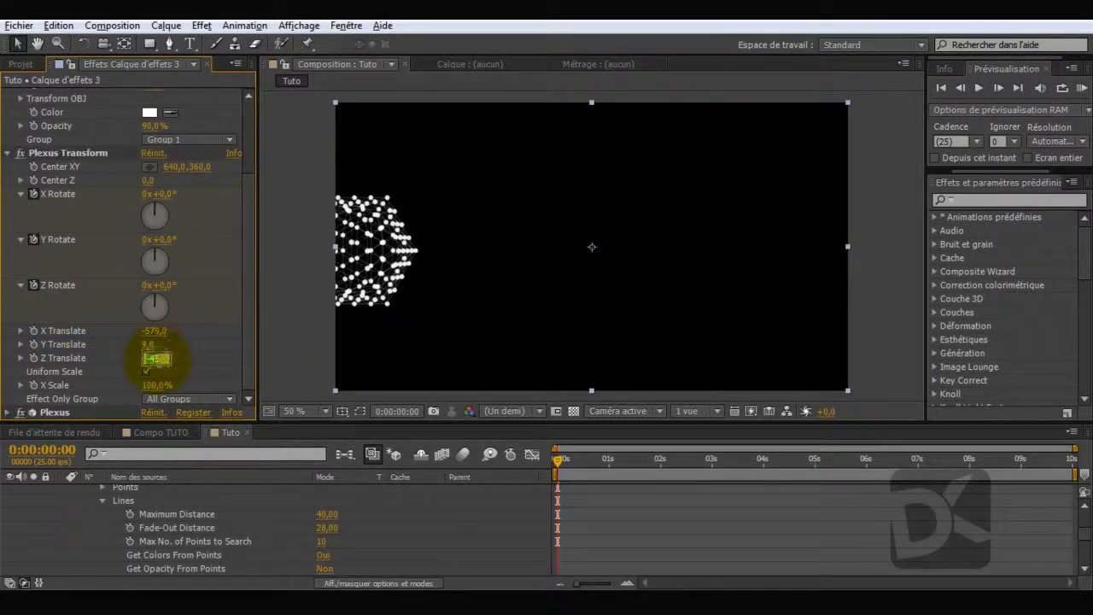
{"action": "type", "text": "-2000"}
{"action": "key", "text": "Return"}
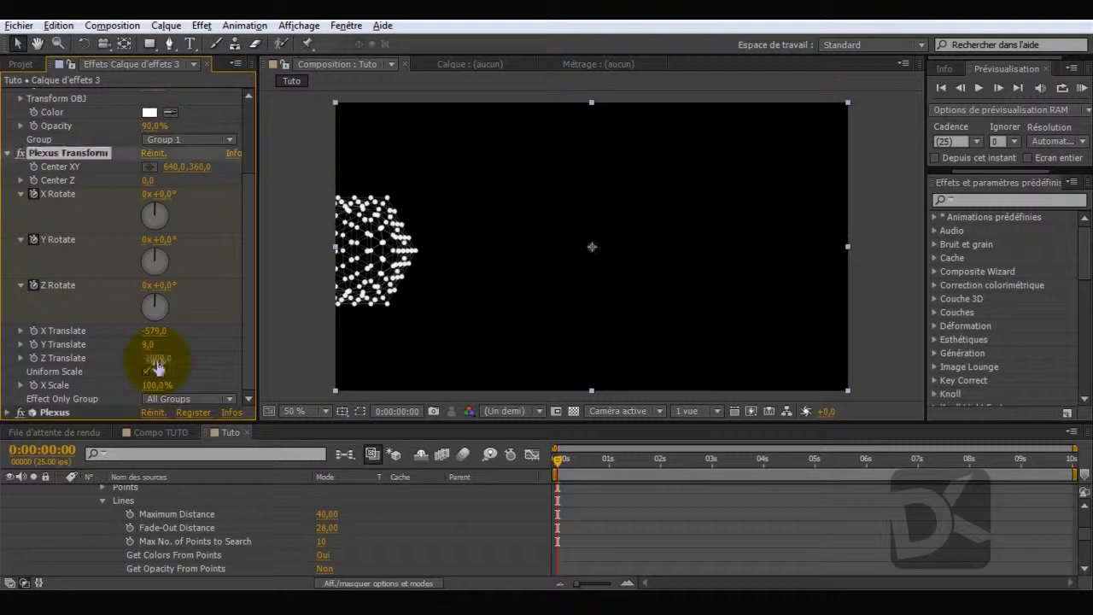
Recentre the object horizontally with X Translate at 0, and shift it to an X Translate of about -236
{"action": "left_click", "coordinate": [158, 332]}
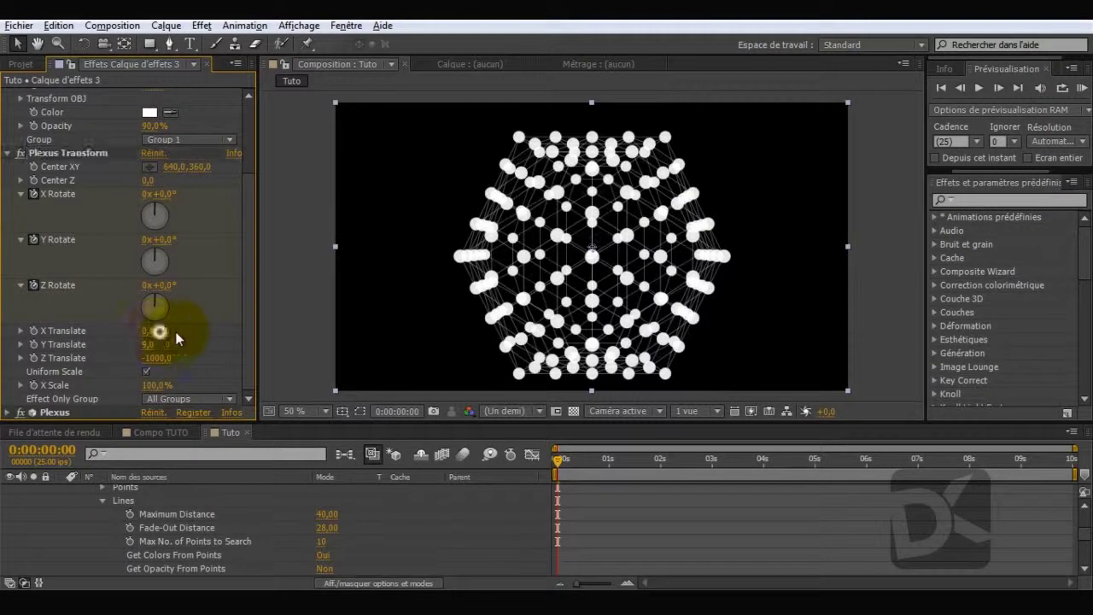
{"action": "left_click_drag", "start_coordinate": [157, 332], "coordinate": [5, 323]}
{"action": "left_click_drag", "start_coordinate": [149, 334], "coordinate": [154, 382]}
{"action": "left_click", "coordinate": [363, 586]}
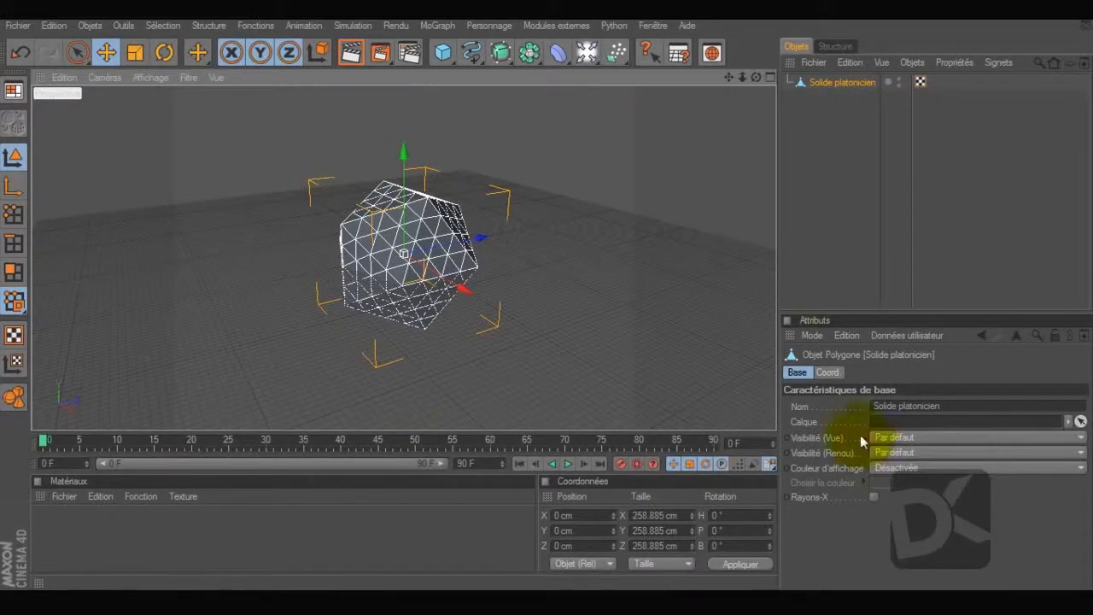
{"action": "left_click", "coordinate": [175, 583]}
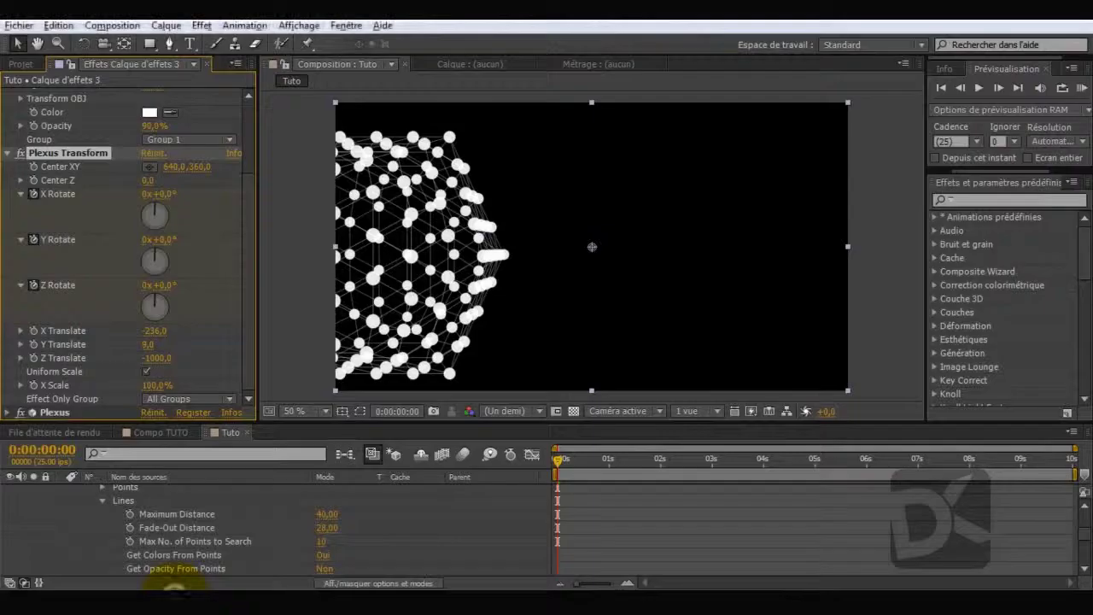
{"action": "left_click", "coordinate": [181, 432]}
{"action": "left_click", "coordinate": [226, 434]}
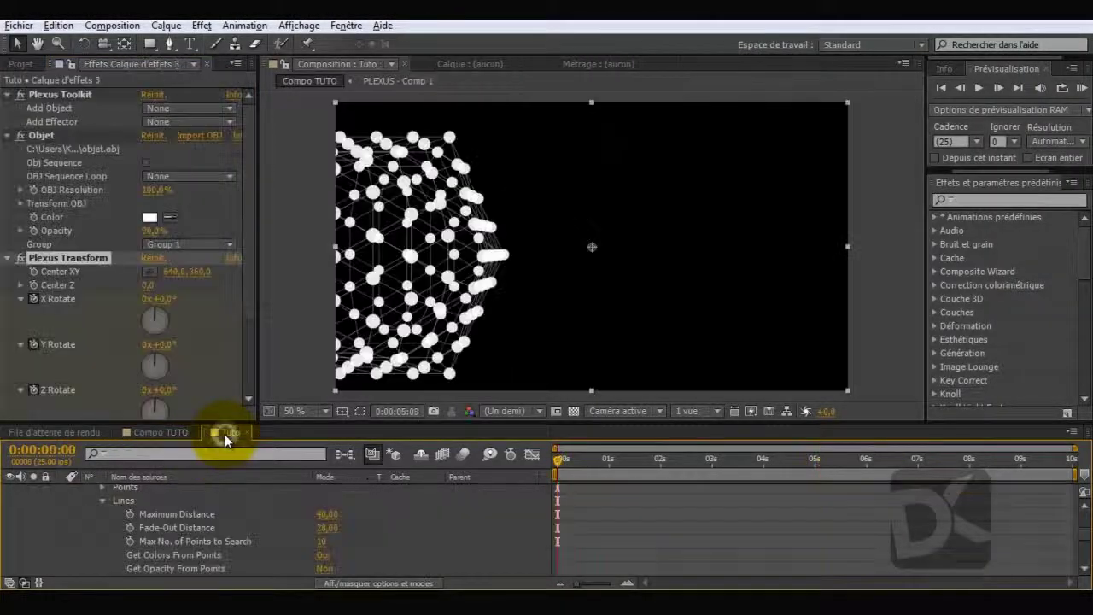
{"action": "left_click", "coordinate": [8, 258]}
{"action": "left_click", "coordinate": [8, 258]}
{"action": "scroll", "coordinate": [246, 253], "scroll_direction": "down", "scroll_amount": 3}
{"action": "scroll", "coordinate": [247, 171], "scroll_direction": "up", "scroll_amount": 1}
{"action": "scroll", "coordinate": [247, 169], "scroll_direction": "up", "scroll_amount": 2}
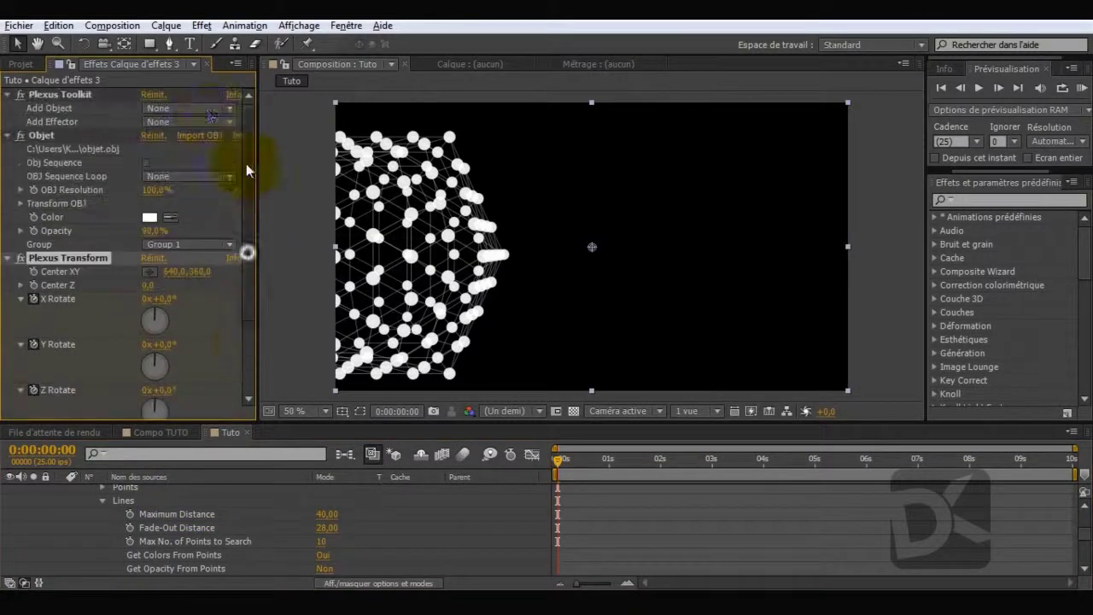
Examine the available object types, the Group choices of Objet and the Effect Only Group choices of Plexus Transform
{"action": "left_click", "coordinate": [205, 108]}
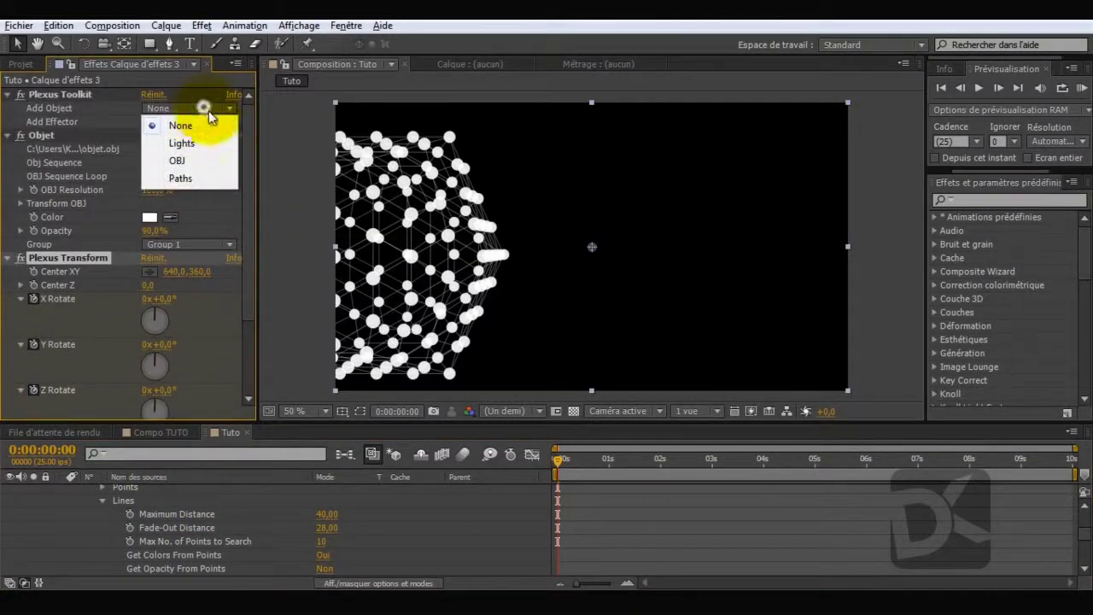
{"action": "left_click", "coordinate": [213, 243]}
{"action": "left_click", "coordinate": [211, 245]}
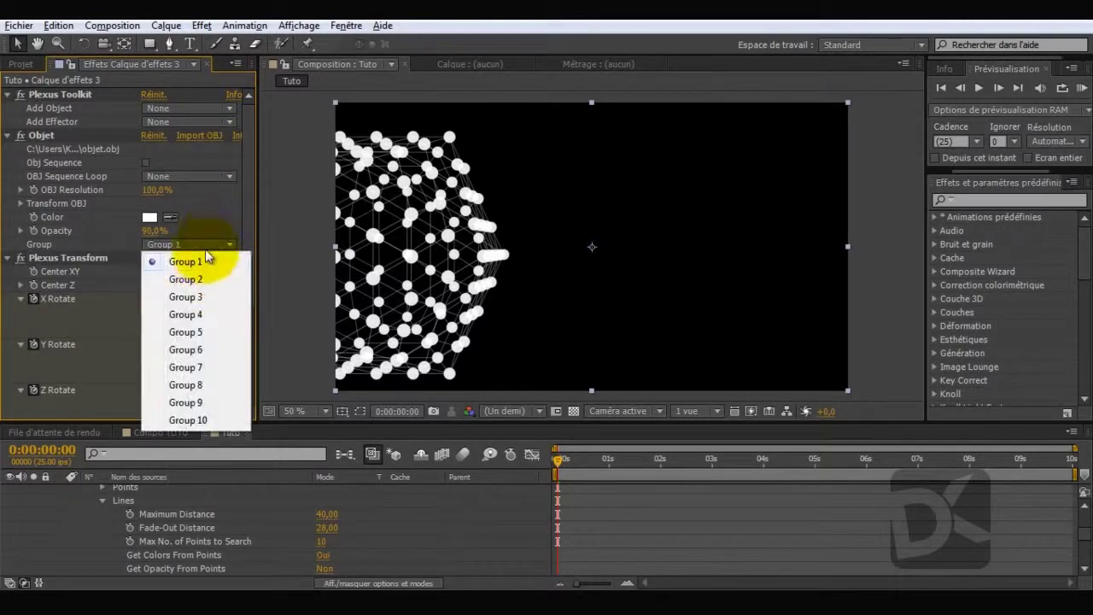
{"action": "left_click", "coordinate": [242, 232]}
{"action": "scroll", "coordinate": [237, 305], "scroll_direction": "down", "scroll_amount": 3}
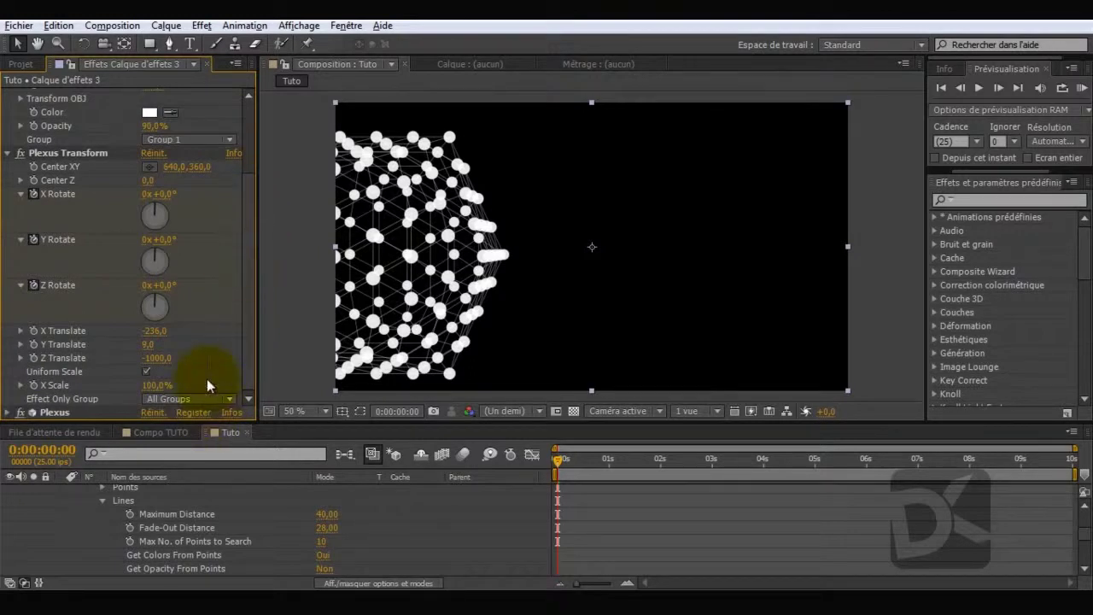
{"action": "left_click", "coordinate": [185, 398]}
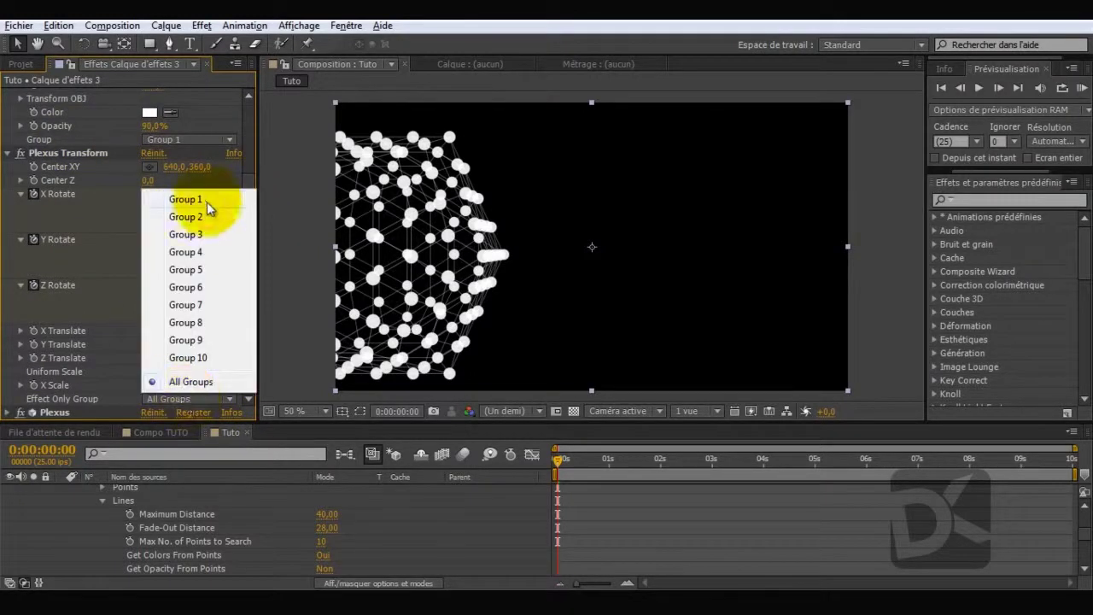
Leave the Plexus Transform group unchanged and add a Noise effector to the Plexus layer
{"action": "left_click", "coordinate": [96, 154]}
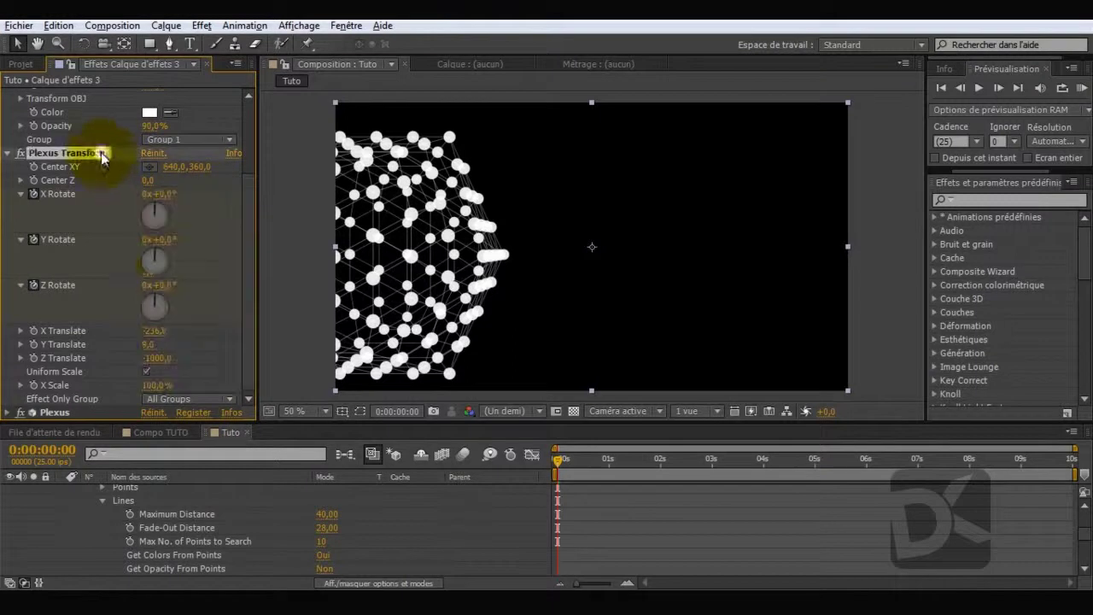
{"action": "left_click", "coordinate": [7, 152]}
{"action": "left_click", "coordinate": [188, 121]}
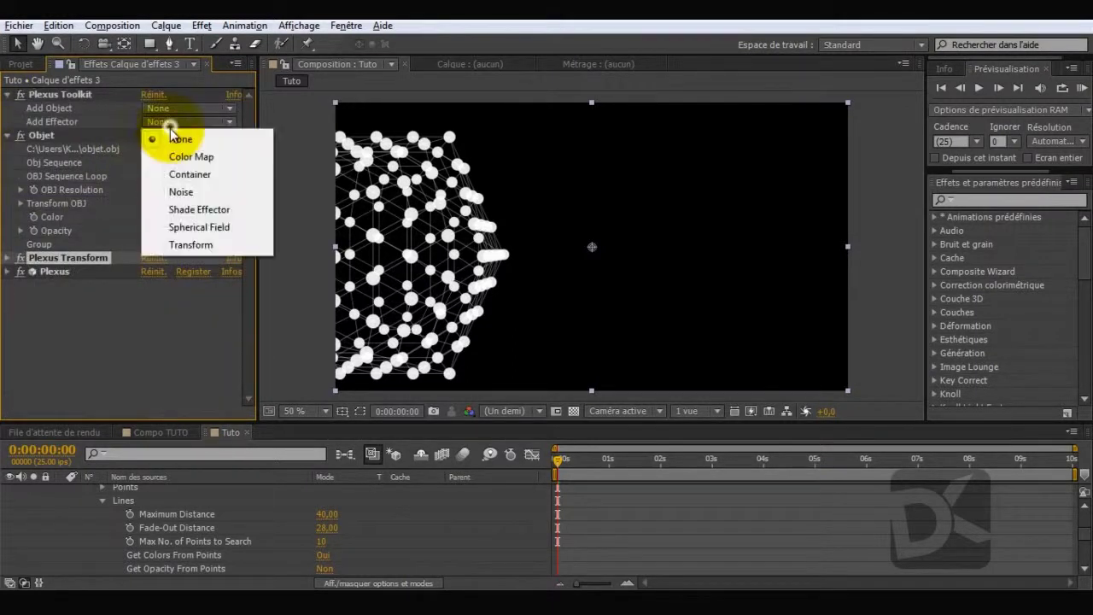
{"action": "left_click", "coordinate": [182, 191]}
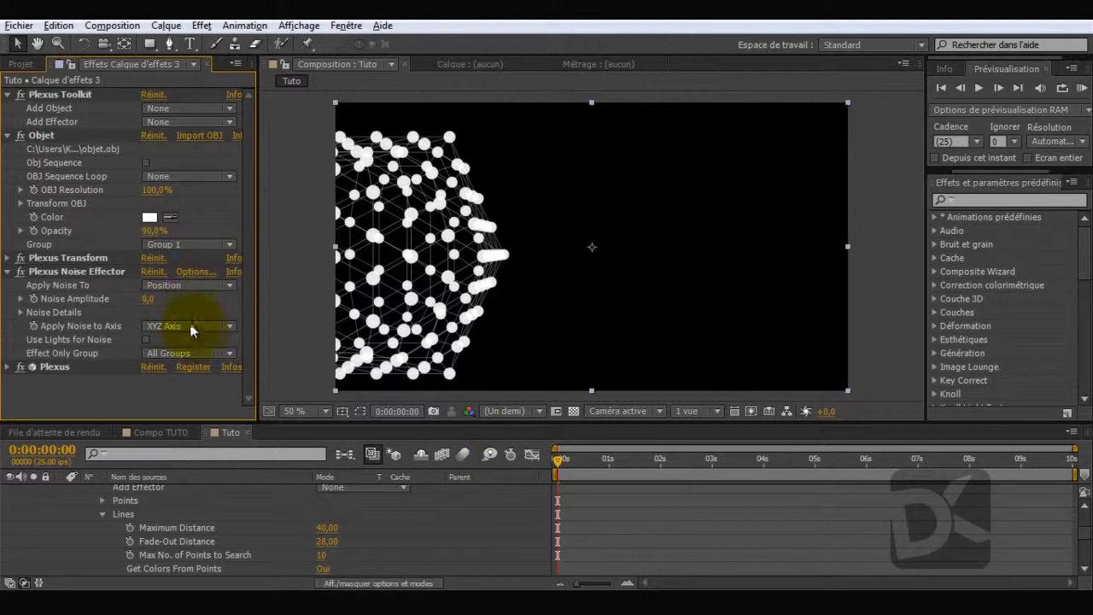
Animate Noise Amplitude from about 900 at the start of the timeline to 0 at about 4 seconds, and preview the change
{"action": "left_click_drag", "start_coordinate": [156, 306], "coordinate": [720, 339]}
{"action": "left_click_drag", "start_coordinate": [1006, 546], "coordinate": [857, 450]}
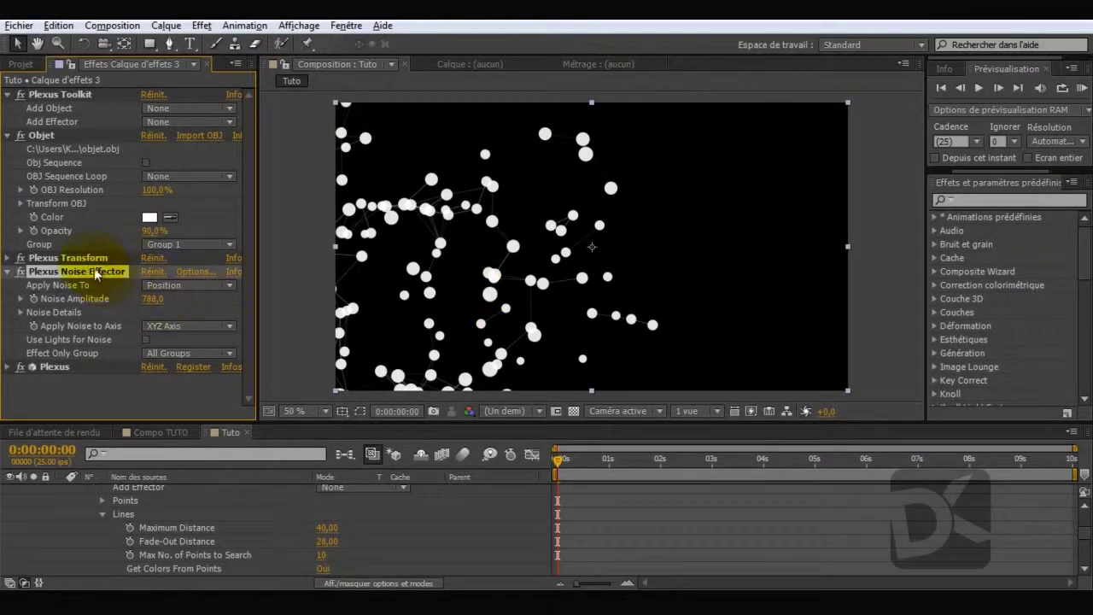
{"action": "left_click_drag", "start_coordinate": [150, 298], "coordinate": [262, 327]}
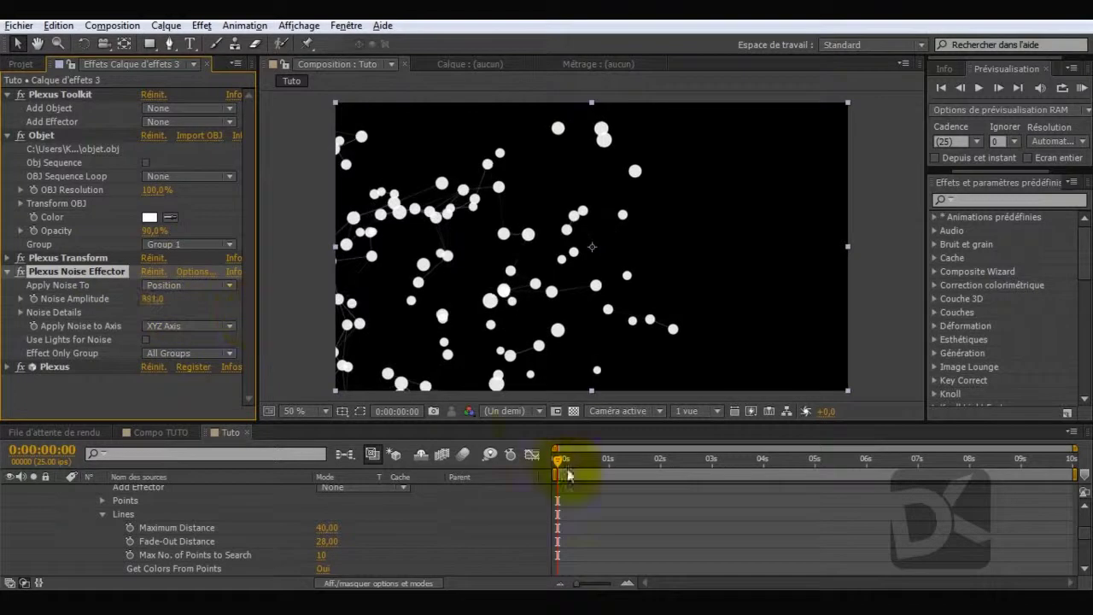
{"action": "left_click_drag", "start_coordinate": [757, 469], "coordinate": [777, 466]}
{"action": "left_click", "coordinate": [147, 298]}
{"action": "type", "text": "0"}
{"action": "key", "text": "Return"}
{"action": "left_click_drag", "start_coordinate": [659, 474], "coordinate": [597, 476]}
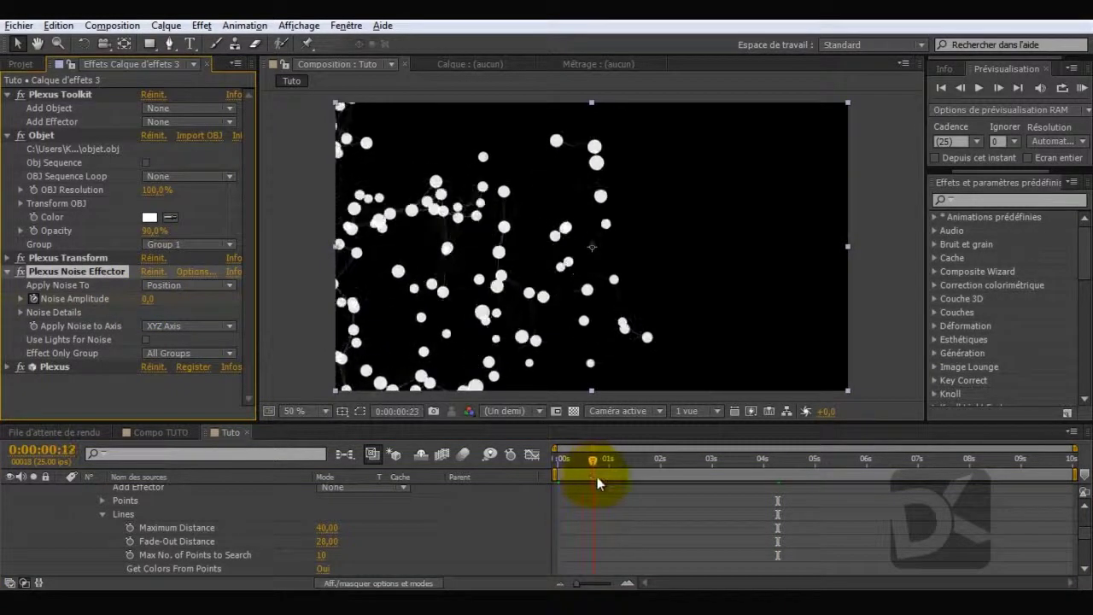
Set the opacity of the Plexus object Objet to 80%
{"action": "left_click", "coordinate": [149, 231]}
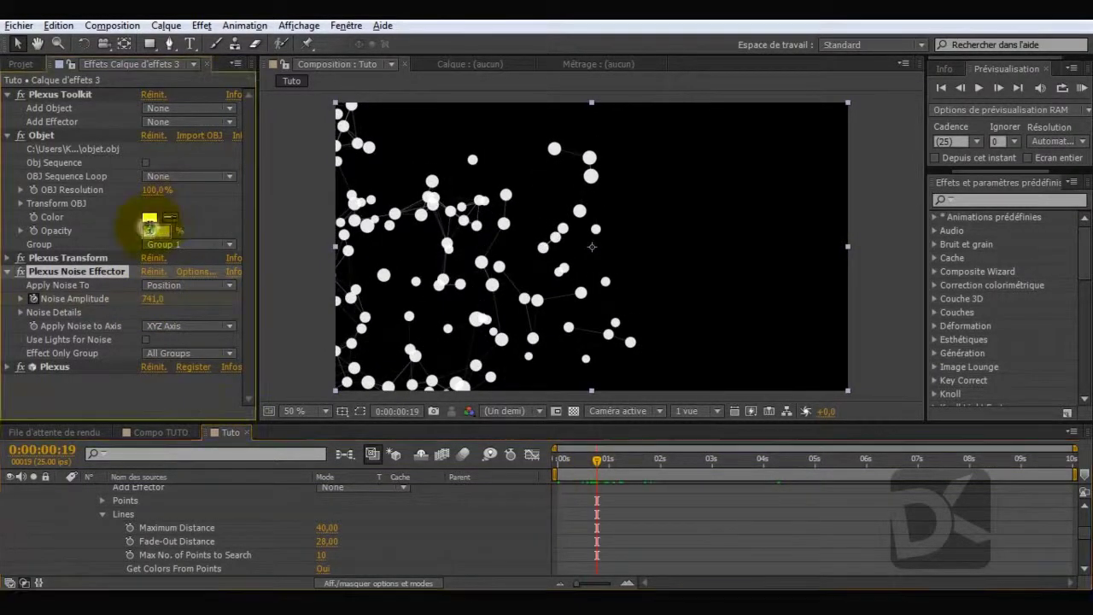
{"action": "type", "text": "80"}
{"action": "key", "text": "Return"}
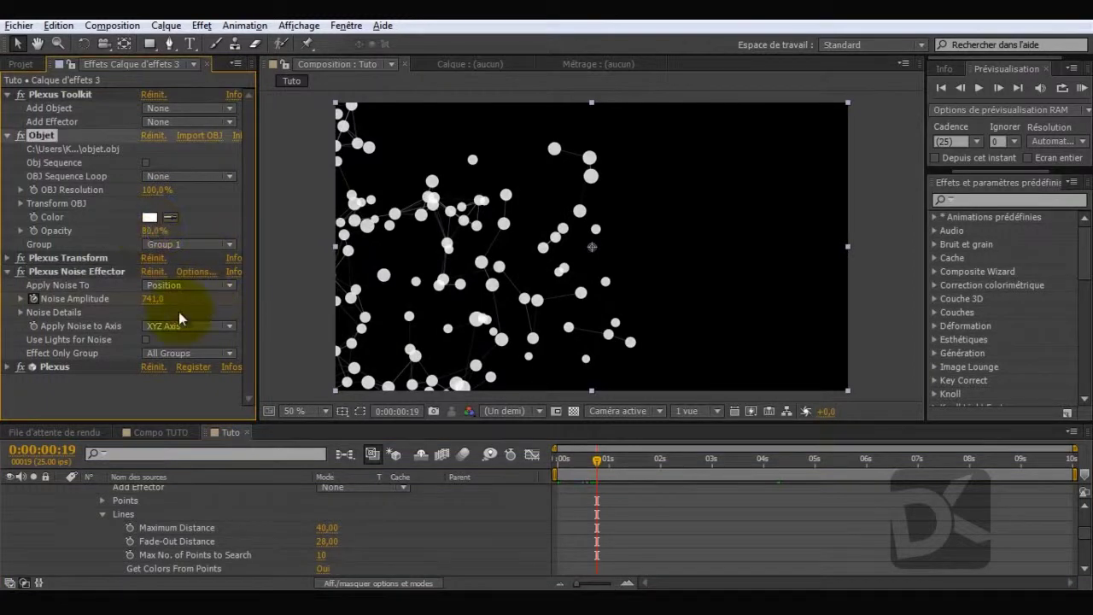
Set the Fade-Out Distance of the Plexus lines to 84 and scrub through the animation to 0:00:06:20
{"action": "left_click", "coordinate": [7, 367]}
{"action": "scroll", "coordinate": [163, 398], "scroll_direction": "down", "scroll_amount": 5}
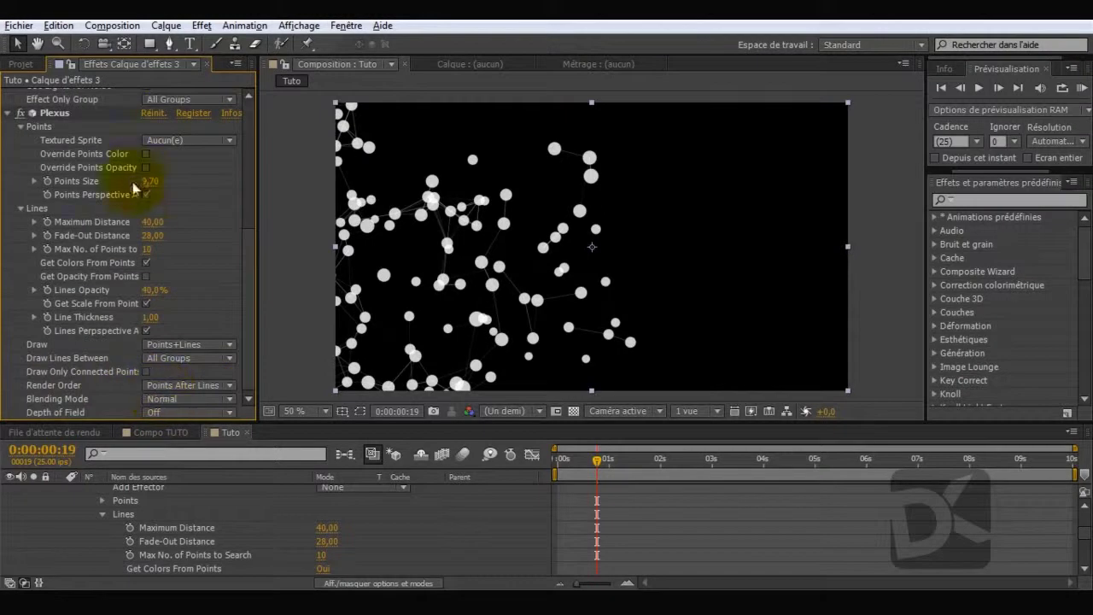
{"action": "left_click_drag", "start_coordinate": [159, 243], "coordinate": [208, 237]}
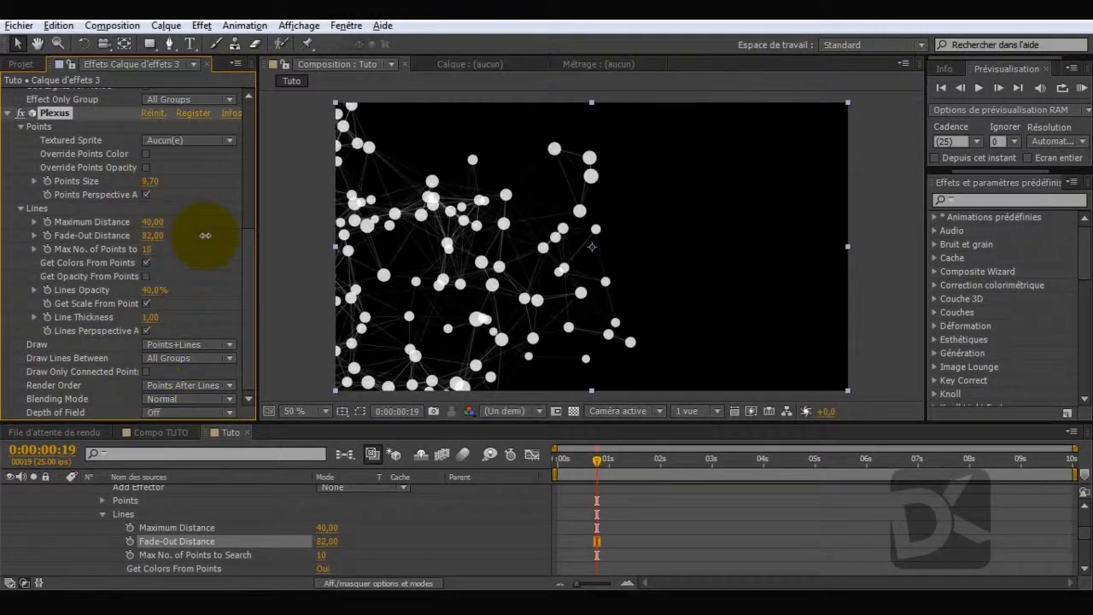
{"action": "left_click", "coordinate": [736, 466]}
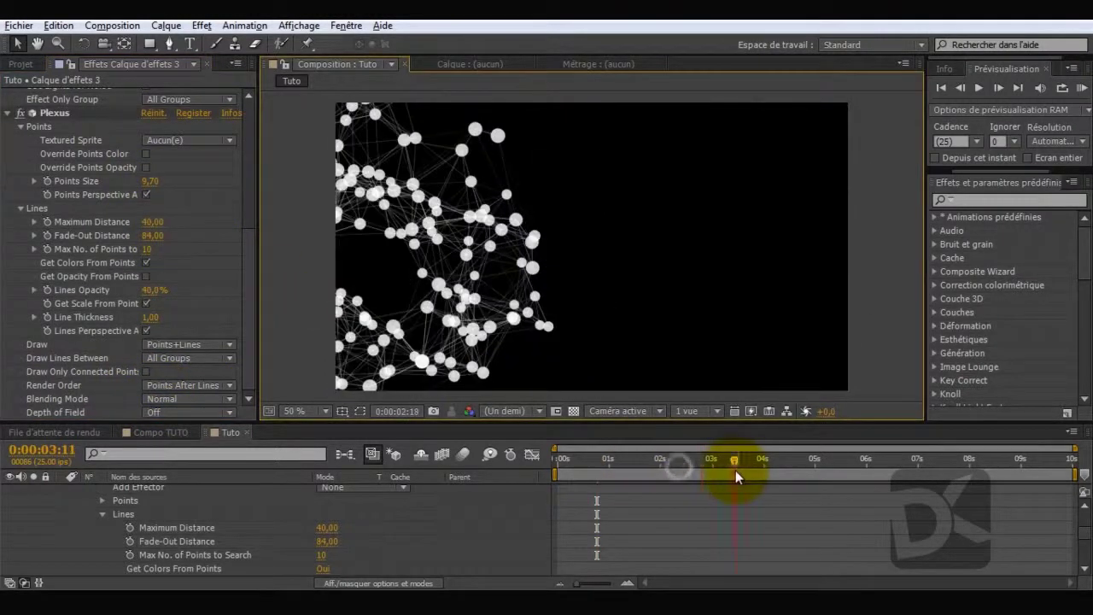
{"action": "left_click_drag", "start_coordinate": [835, 490], "coordinate": [908, 500]}
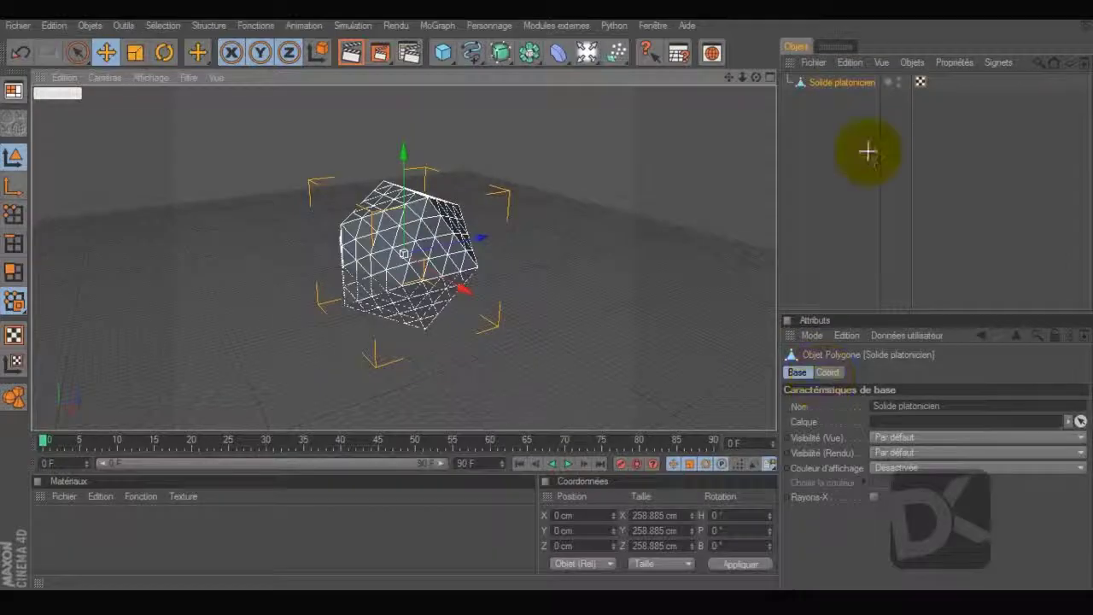
Switch to Cinema 4D and replace the platonic solid with a sphere primitive
{"action": "key", "text": "ctrl+r"}
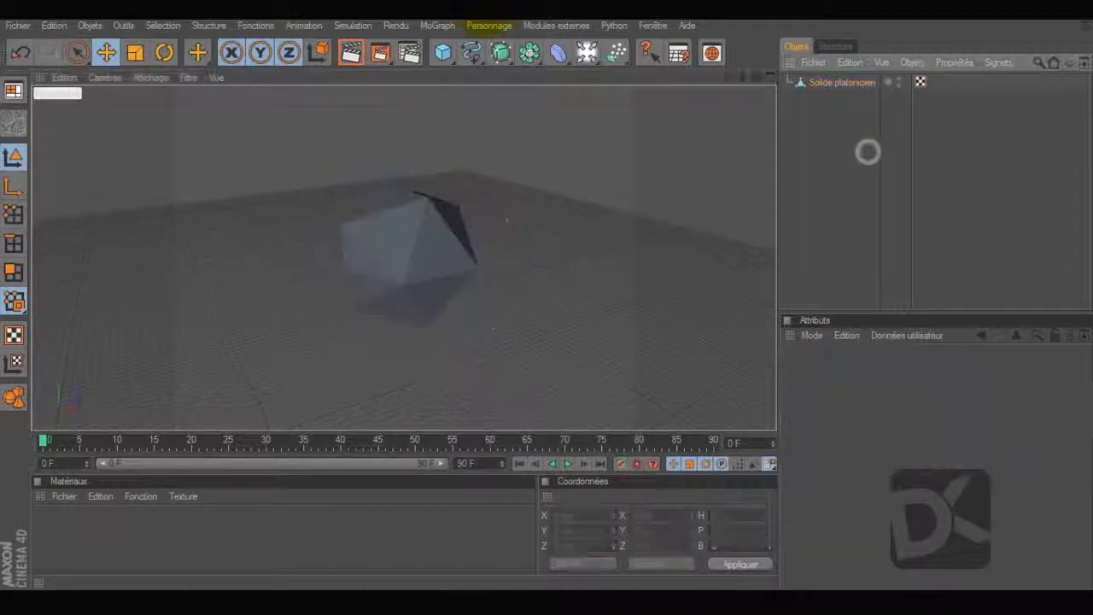
{"action": "left_click", "coordinate": [457, 54]}
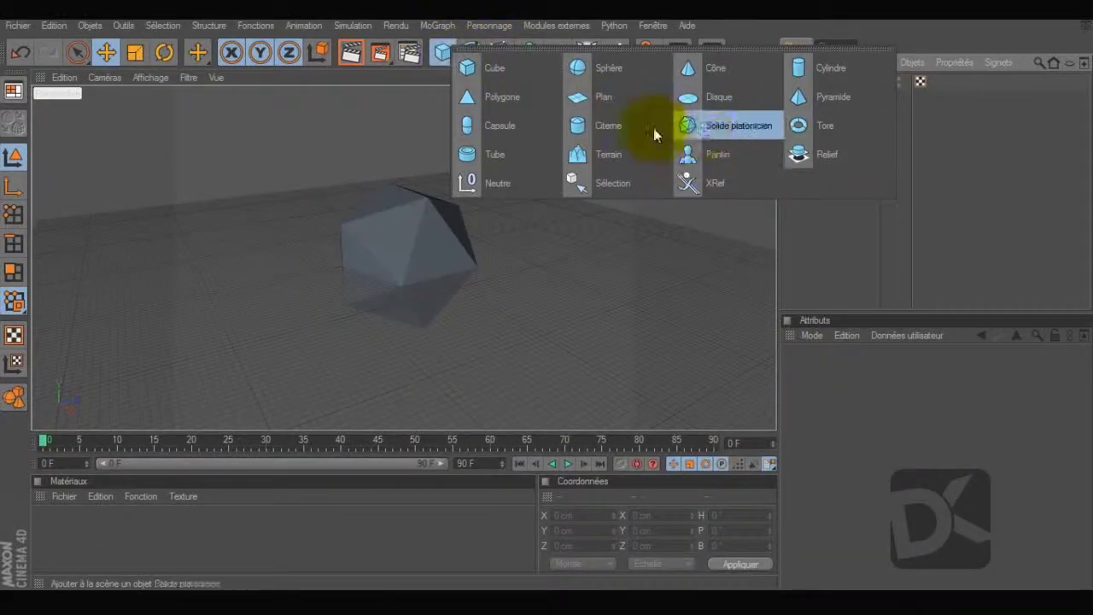
{"action": "left_click", "coordinate": [598, 70]}
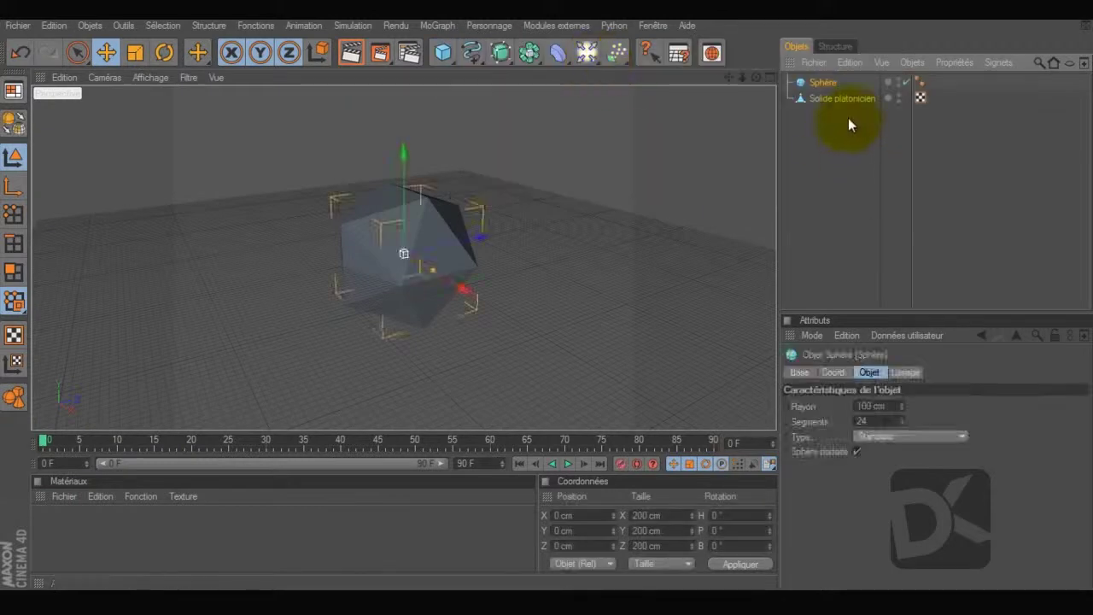
{"action": "left_click", "coordinate": [829, 97]}
{"action": "key", "text": "Delete"}
Set the sphere to 14 segments and convert it to an editable polygon object
{"action": "left_click", "coordinate": [824, 83]}
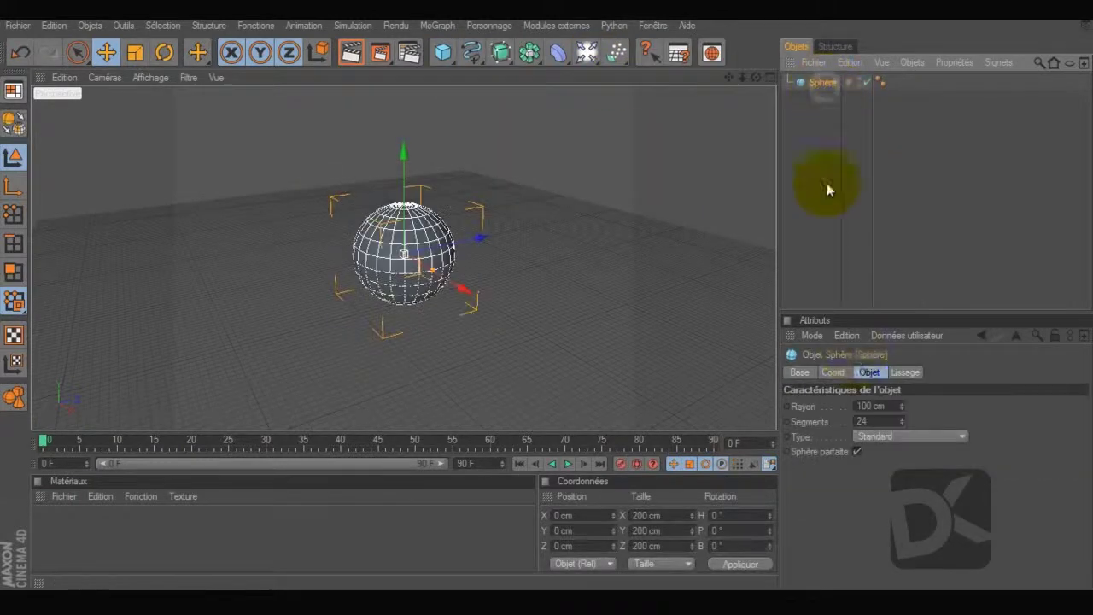
{"action": "left_click_drag", "start_coordinate": [900, 420], "coordinate": [903, 419]}
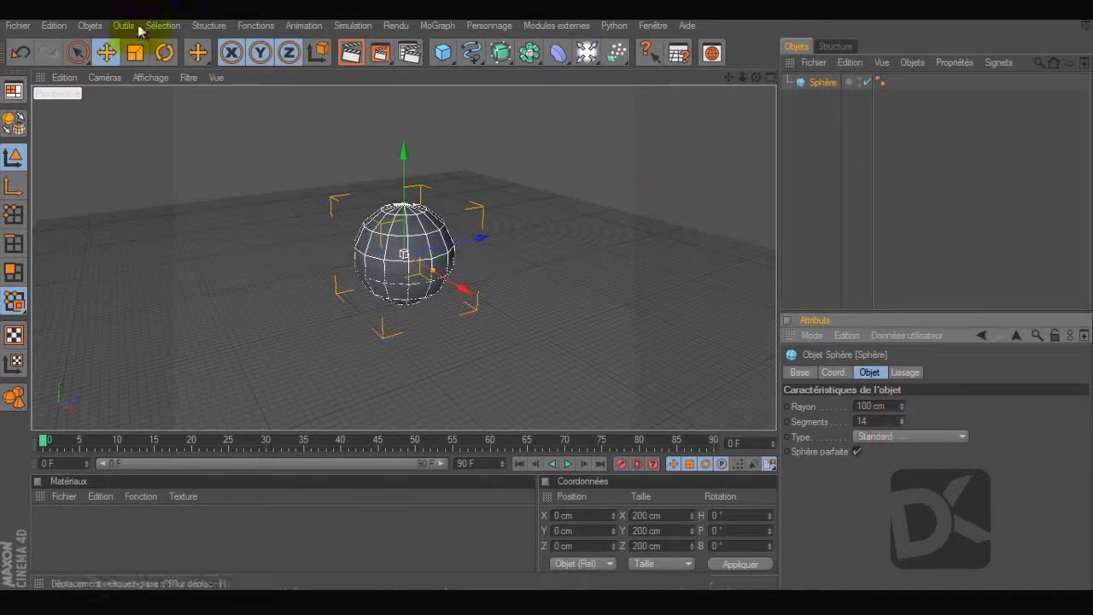
{"action": "left_click", "coordinate": [13, 123]}
Export the sphere to the desktop as a Wavefront OBJ file named Sphgere, with scale factor 1
{"action": "left_click", "coordinate": [21, 25]}
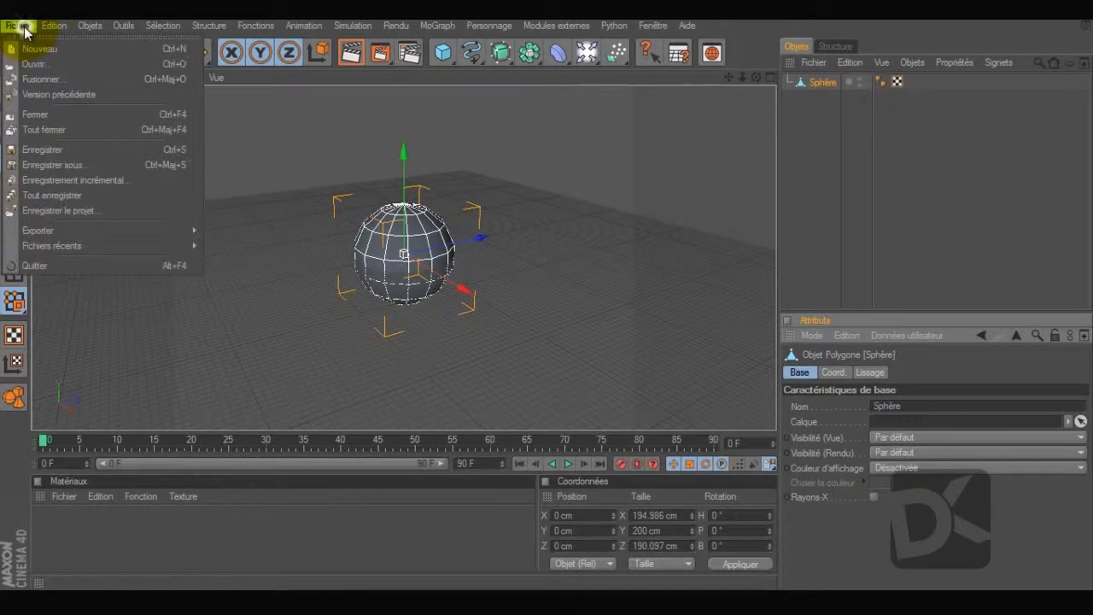
{"action": "mouse_move", "coordinate": [126, 242]}
{"action": "left_click", "coordinate": [271, 408]}
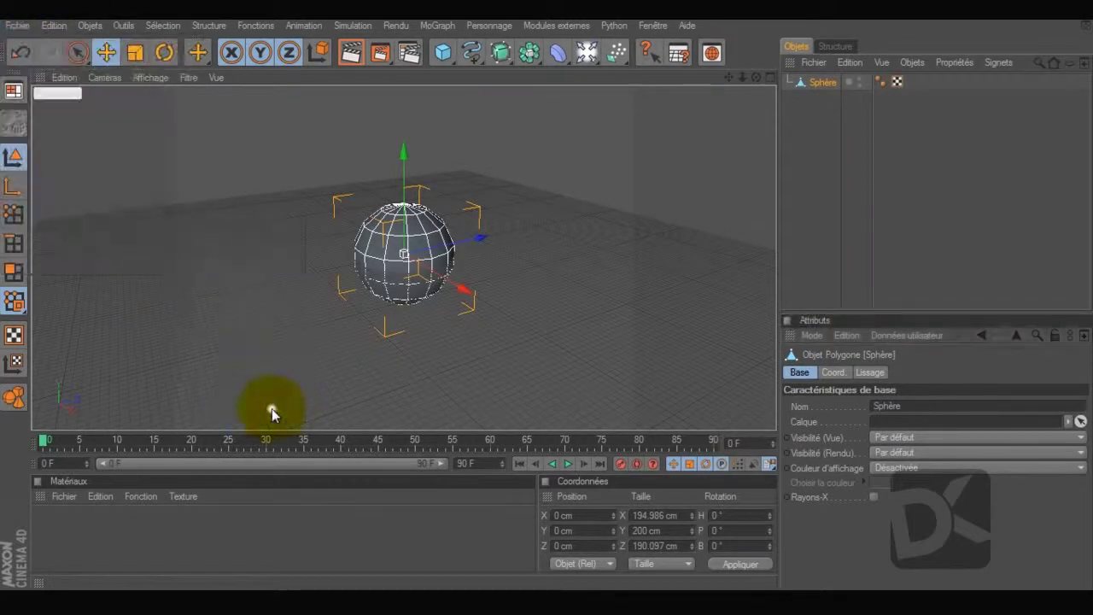
{"action": "type", "text": "Sphgere"}
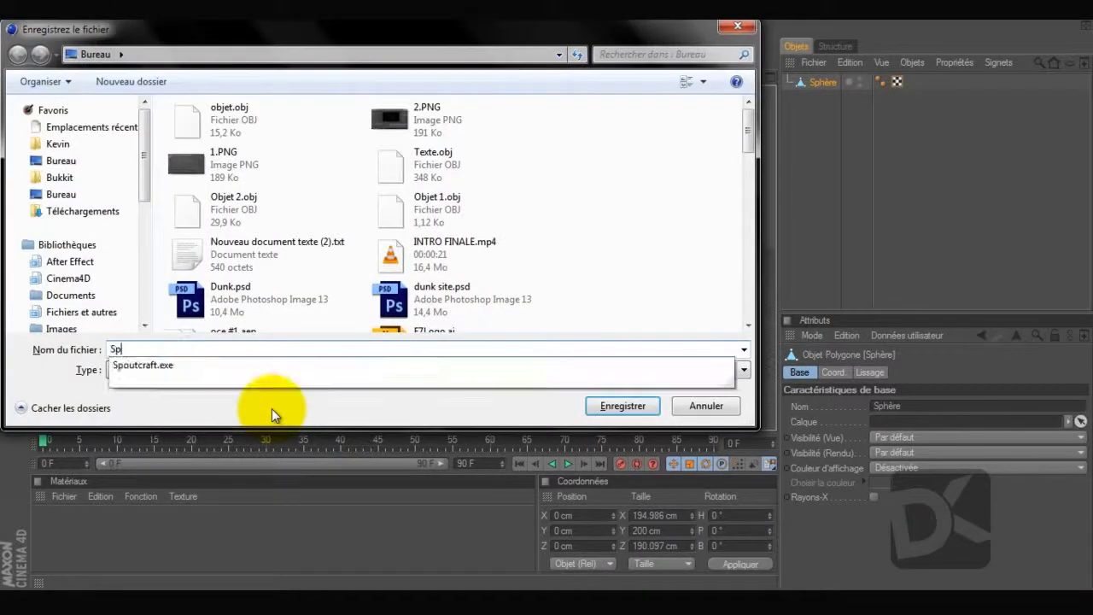
{"action": "key", "text": "Return"}
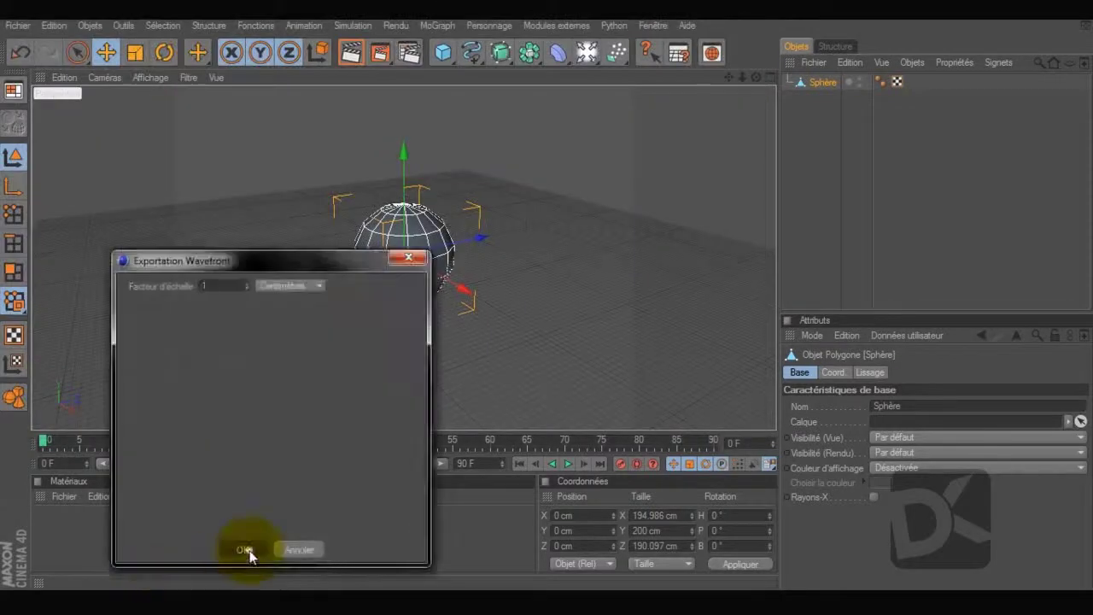
{"action": "left_click", "coordinate": [250, 550]}
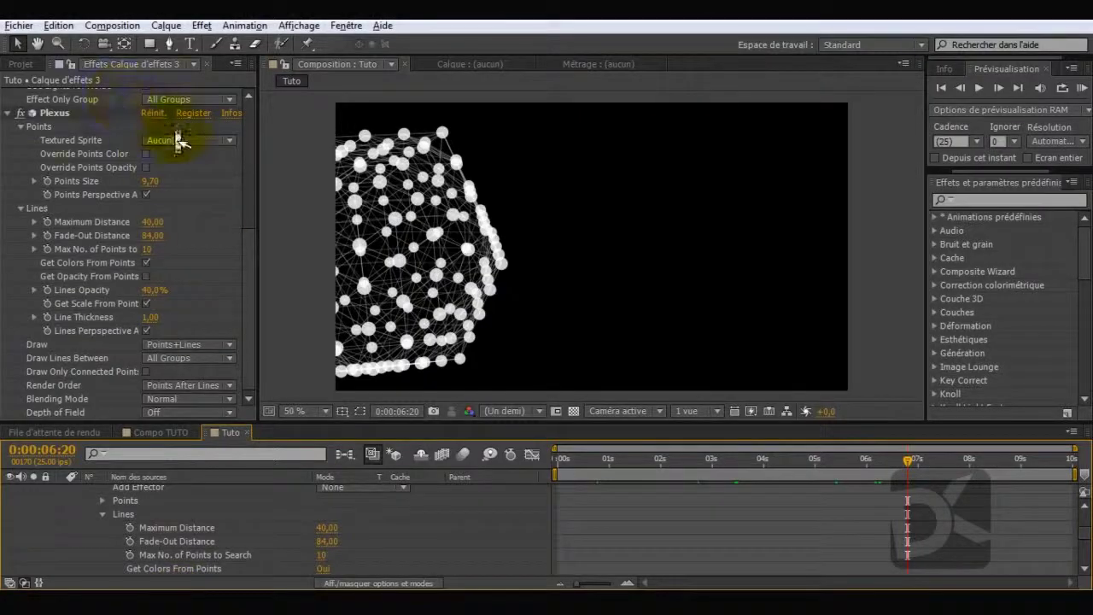
Switch to After Effects, load Sphgere.obj into the Plexus object Objet and scrub the timeline to 0:00:06:02
{"action": "scroll", "coordinate": [177, 141], "scroll_direction": "up", "scroll_amount": 5}
{"action": "left_click", "coordinate": [205, 134]}
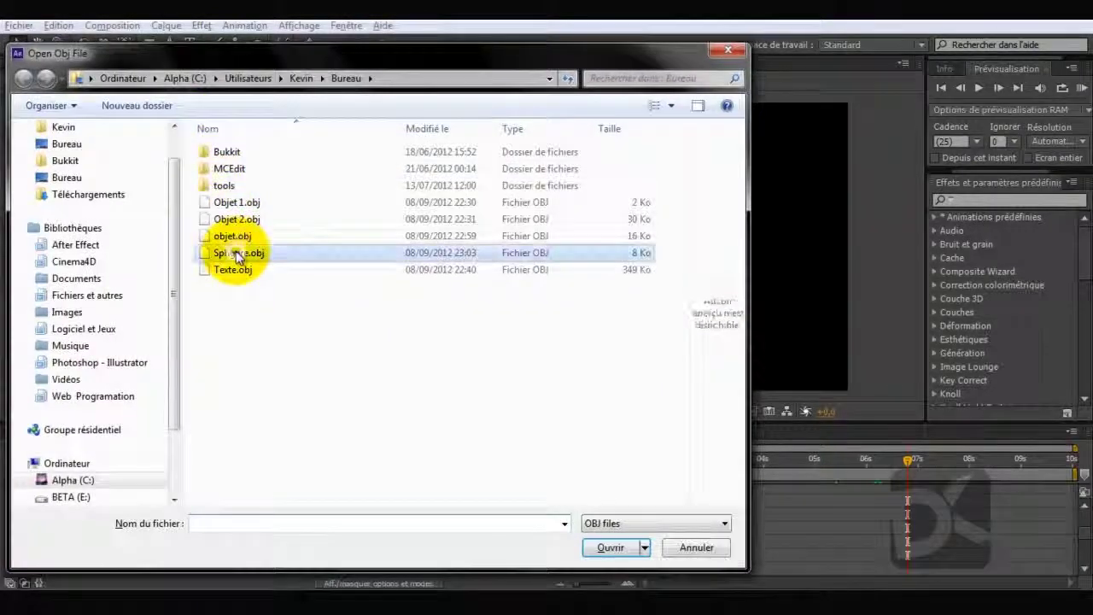
{"action": "double_click", "coordinate": [235, 253]}
{"action": "left_click_drag", "start_coordinate": [751, 470], "coordinate": [872, 469]}
Try 5 and settle on 8 for the lines' Max No. of Points to Search, and set Points Size to 7
{"action": "scroll", "coordinate": [192, 293], "scroll_direction": "down", "scroll_amount": 5}
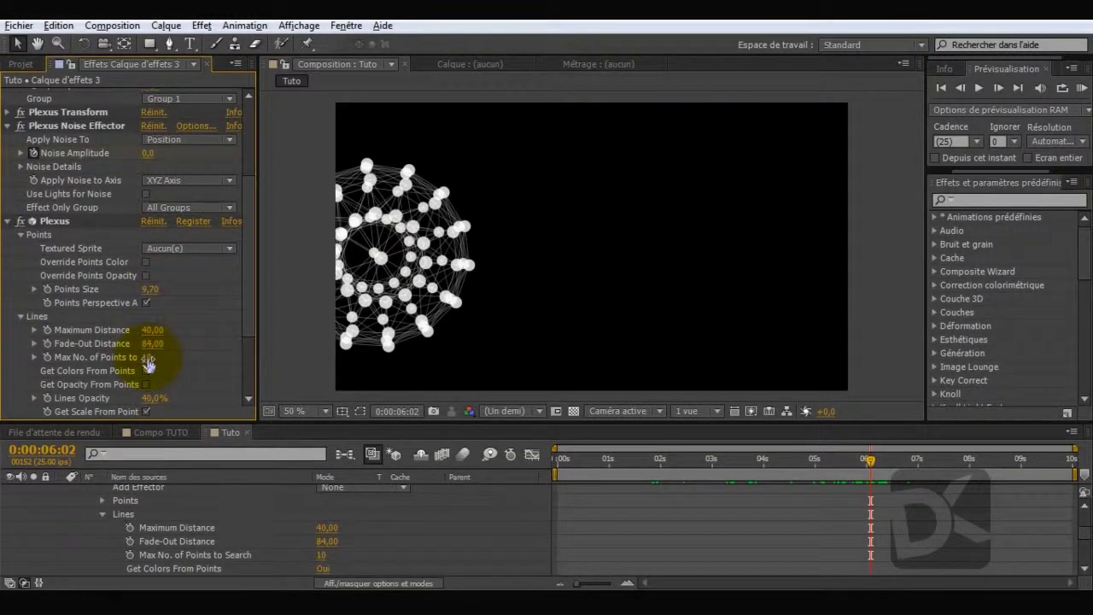
{"action": "type", "text": "5"}
{"action": "key", "text": "Return"}
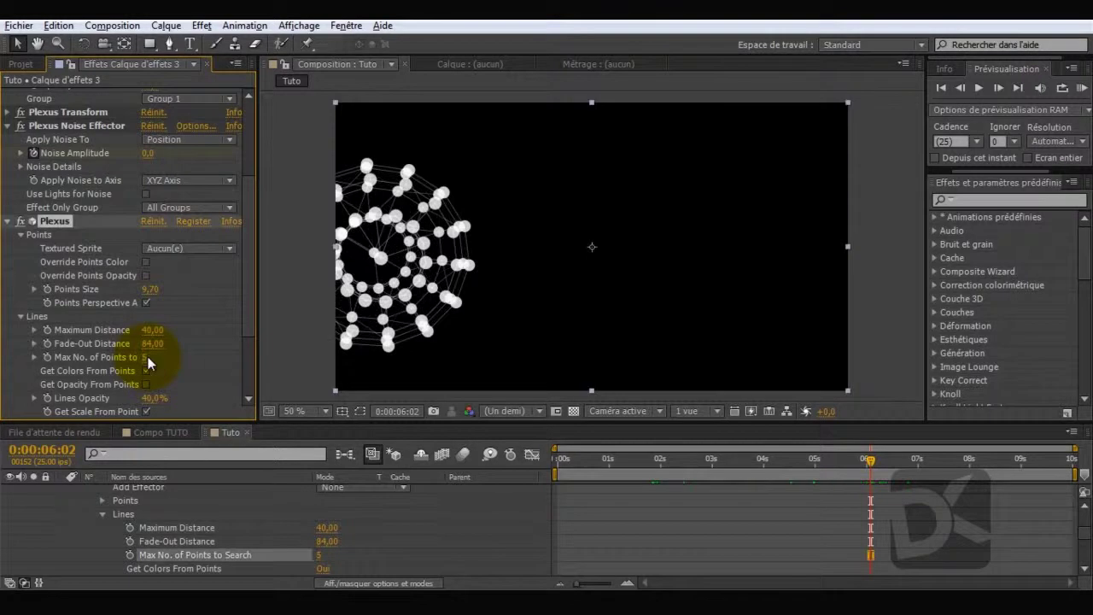
{"action": "left_click", "coordinate": [147, 358]}
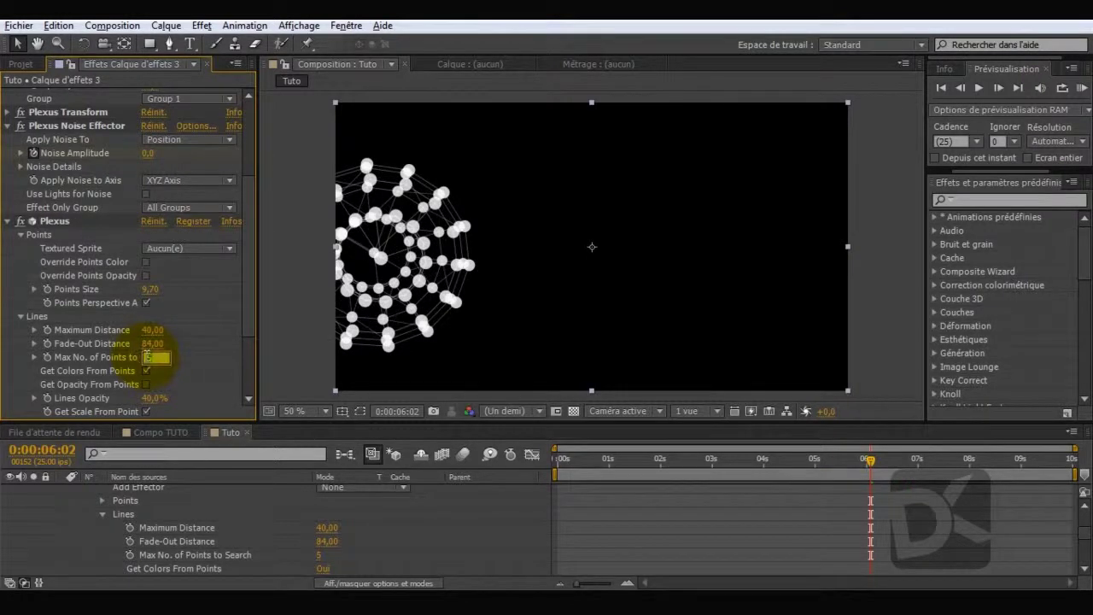
{"action": "type", "text": "7"}
{"action": "key", "text": "Return"}
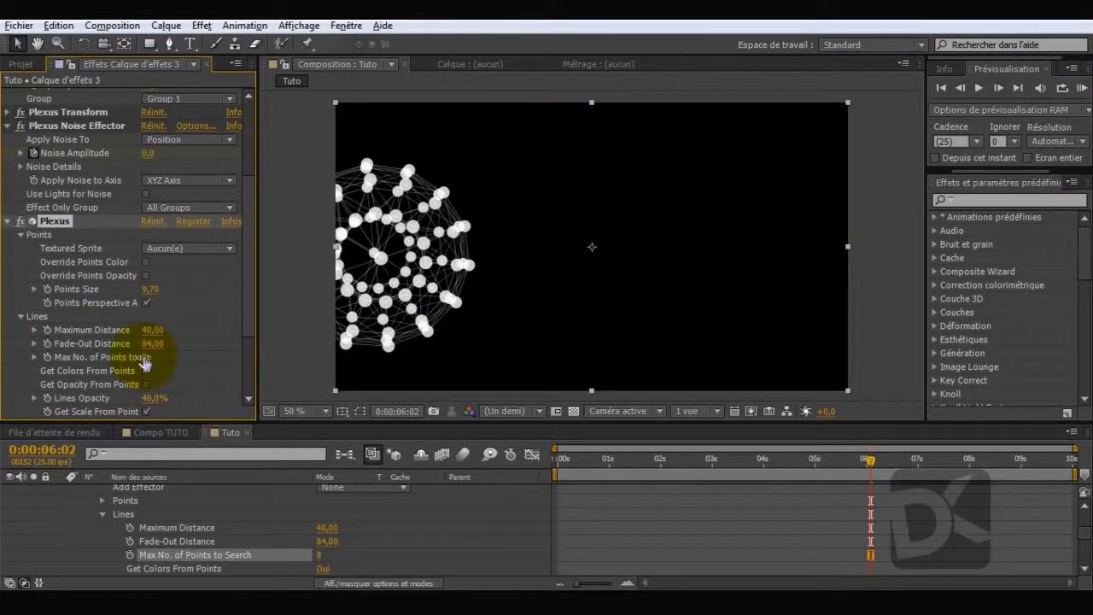
{"action": "type", "text": "7"}
{"action": "key", "text": "Return"}
Play a RAM preview of the noise-animated sphere and scrub through the timeline to check it
{"action": "mouse_move", "coordinate": [722, 465]}
{"action": "left_mouse_down"}
{"action": "mouse_move", "coordinate": [614, 463]}
{"action": "mouse_move", "coordinate": [715, 465]}
{"action": "left_mouse_up"}
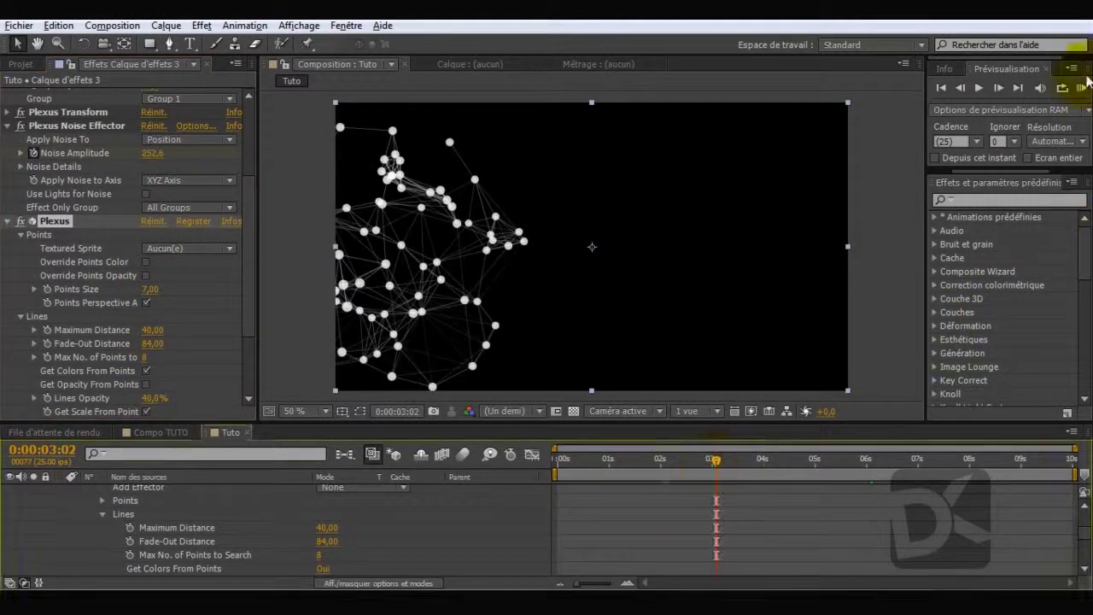
{"action": "left_click", "coordinate": [1082, 88]}
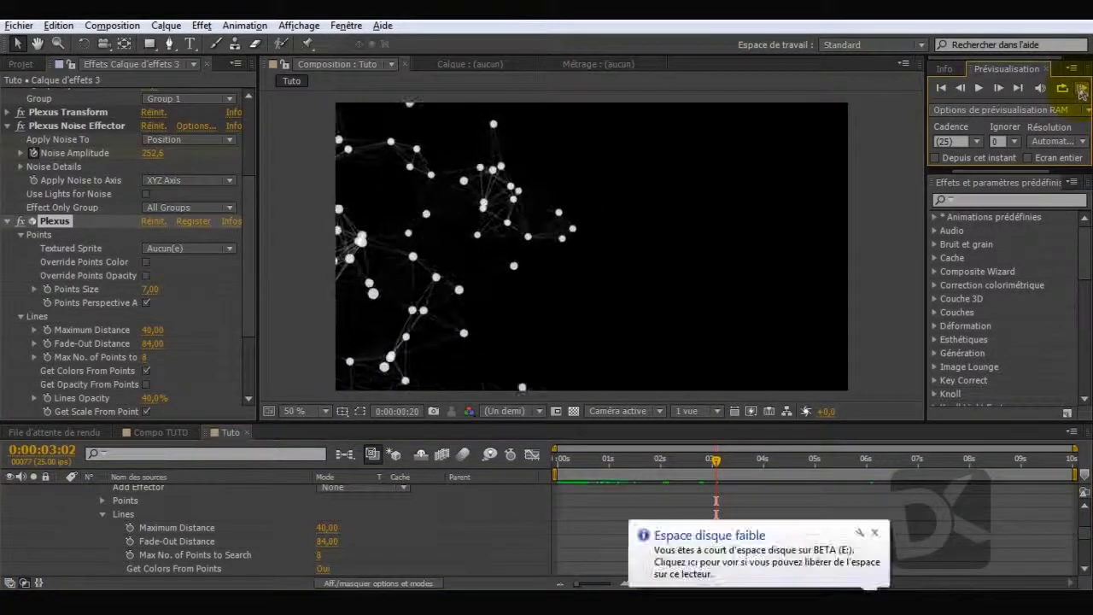
{"action": "left_click", "coordinate": [874, 533]}
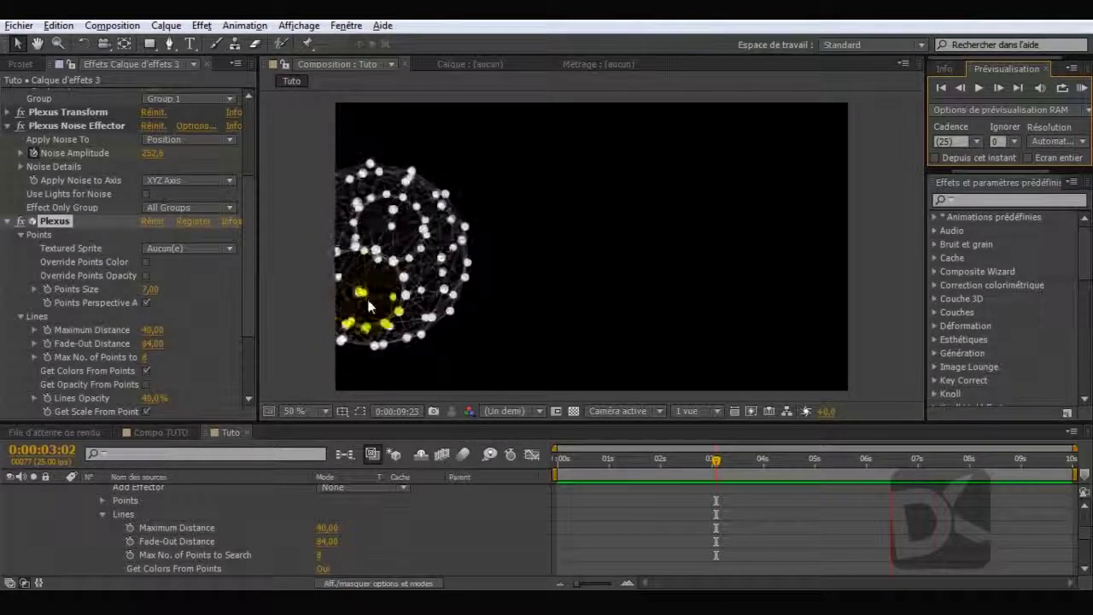
{"action": "left_click", "coordinate": [813, 470]}
{"action": "left_click_drag", "start_coordinate": [733, 477], "coordinate": [608, 470]}
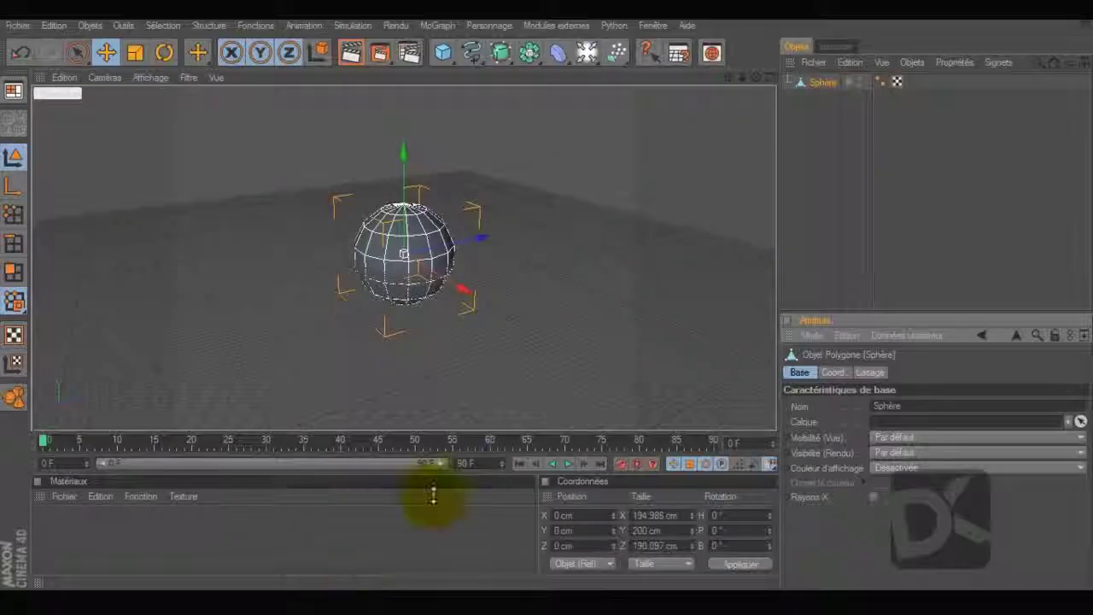
Switch to Cinema 4D and delete the sphere from the scene
{"action": "left_click", "coordinate": [819, 266]}
{"action": "left_click", "coordinate": [819, 83]}
{"action": "key", "text": "Delete"}
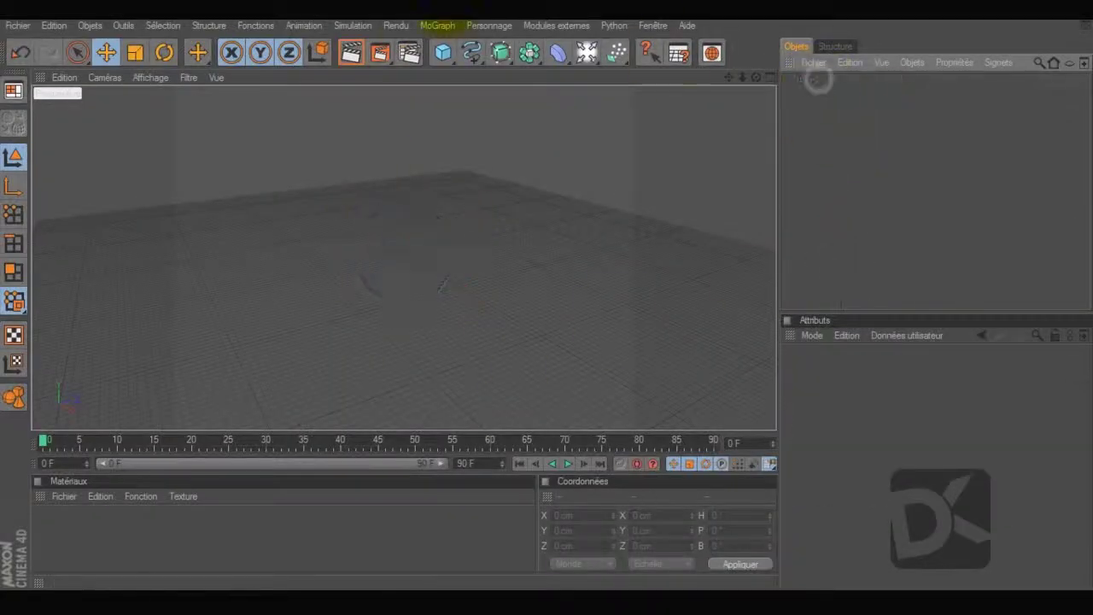
Add a MoGraph Mo Texte object to the scene and set its text to TUTO
{"action": "left_click", "coordinate": [438, 25]}
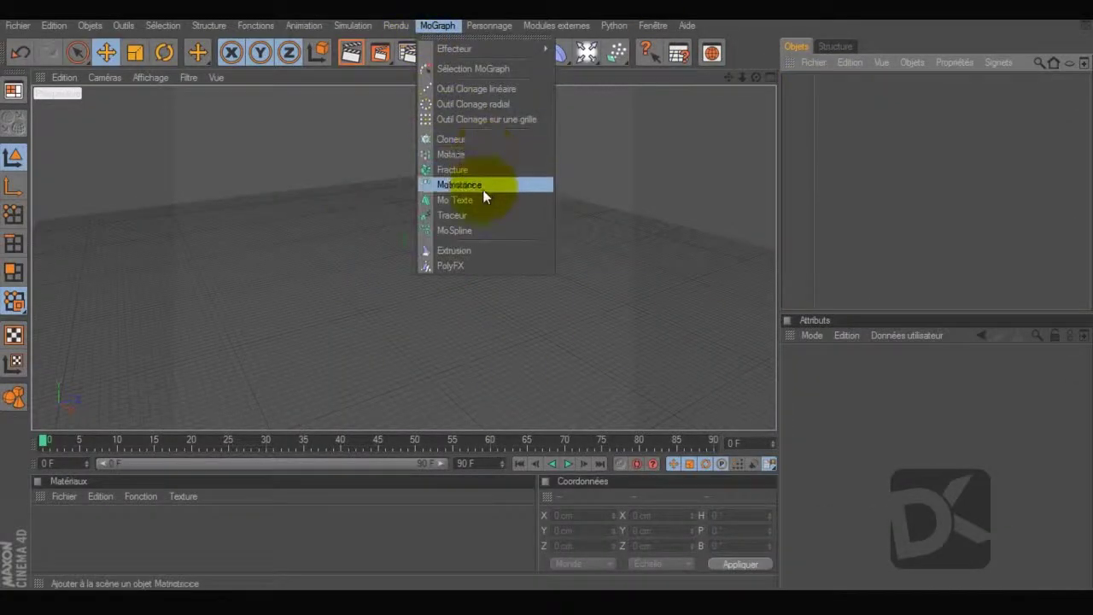
{"action": "left_click", "coordinate": [482, 200]}
{"action": "left_click", "coordinate": [868, 462]}
{"action": "type", "text": "TUTO"}
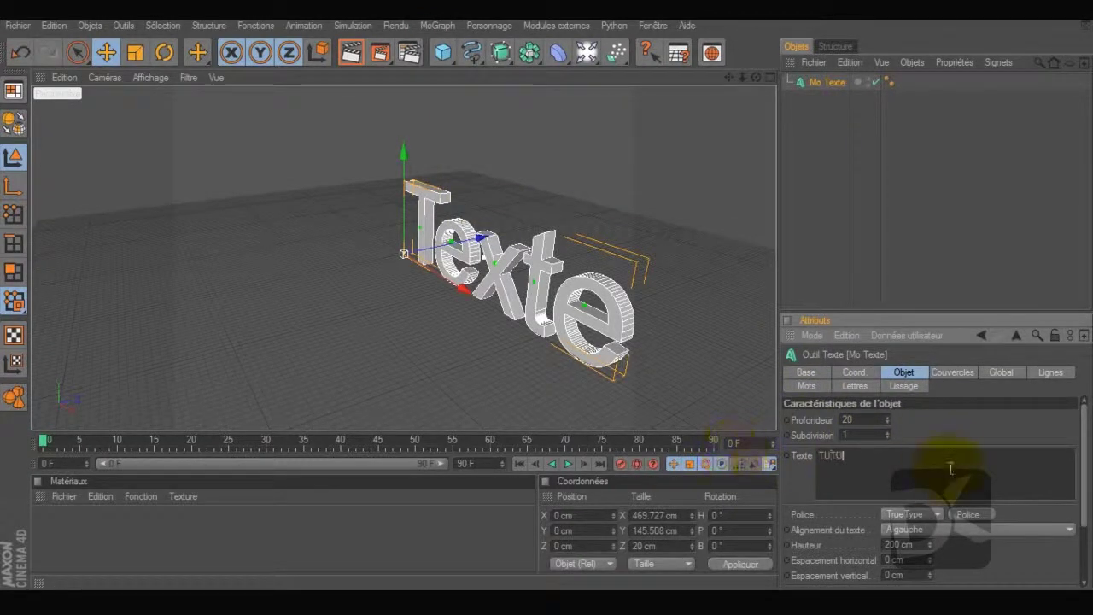
Set the text's font to TYPOGRAPH PRO in the upright EXTRA-GRAS style
{"action": "left_click", "coordinate": [956, 505]}
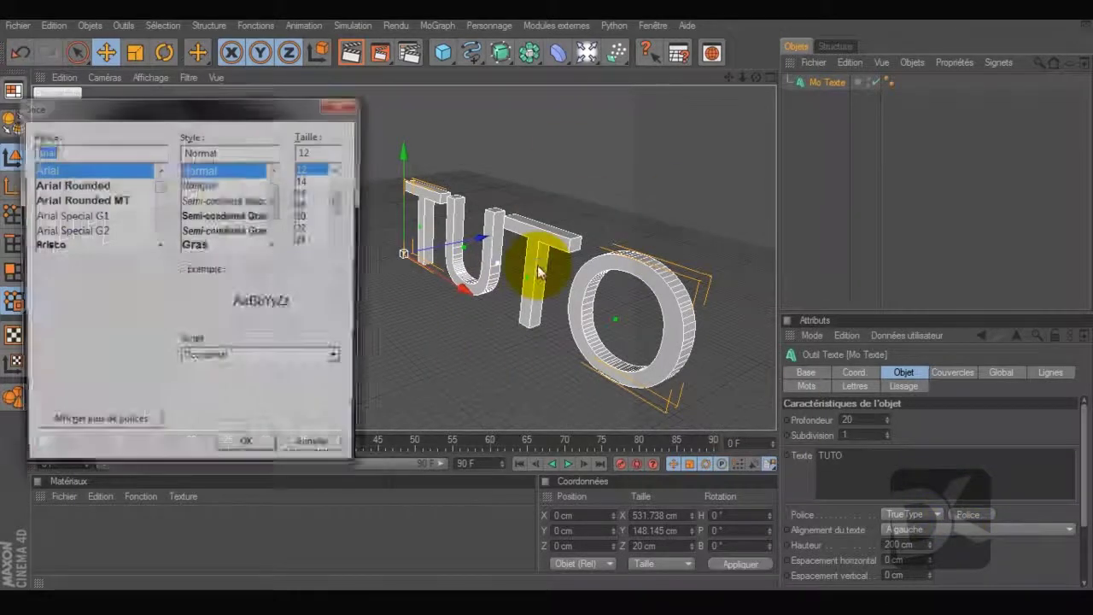
{"action": "type", "text": "typog"}
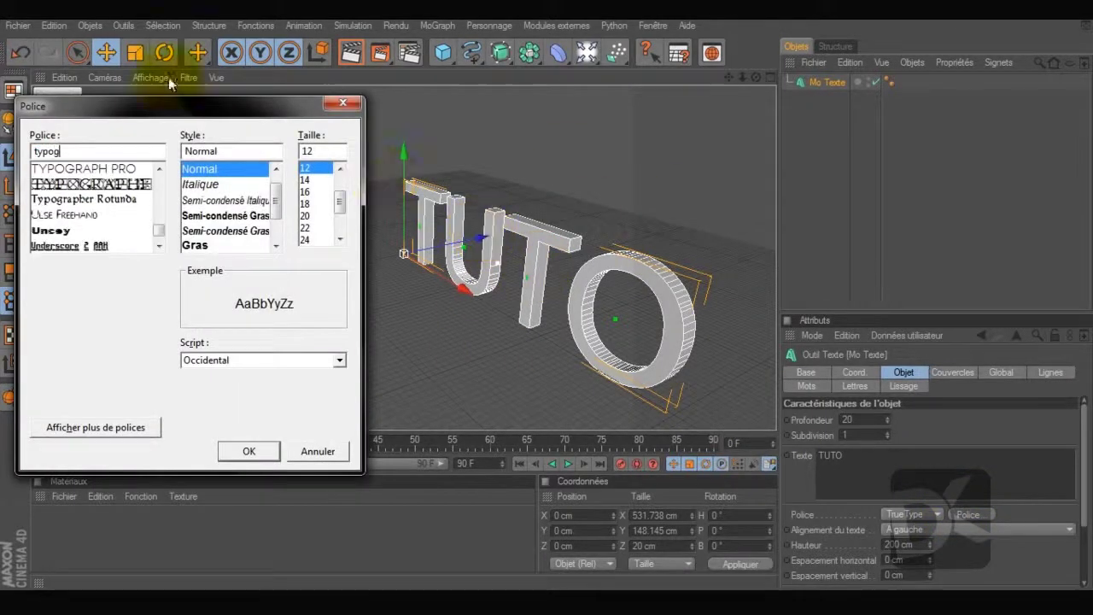
{"action": "left_click", "coordinate": [76, 169]}
{"action": "scroll", "coordinate": [276, 229], "scroll_direction": "down", "scroll_amount": 1}
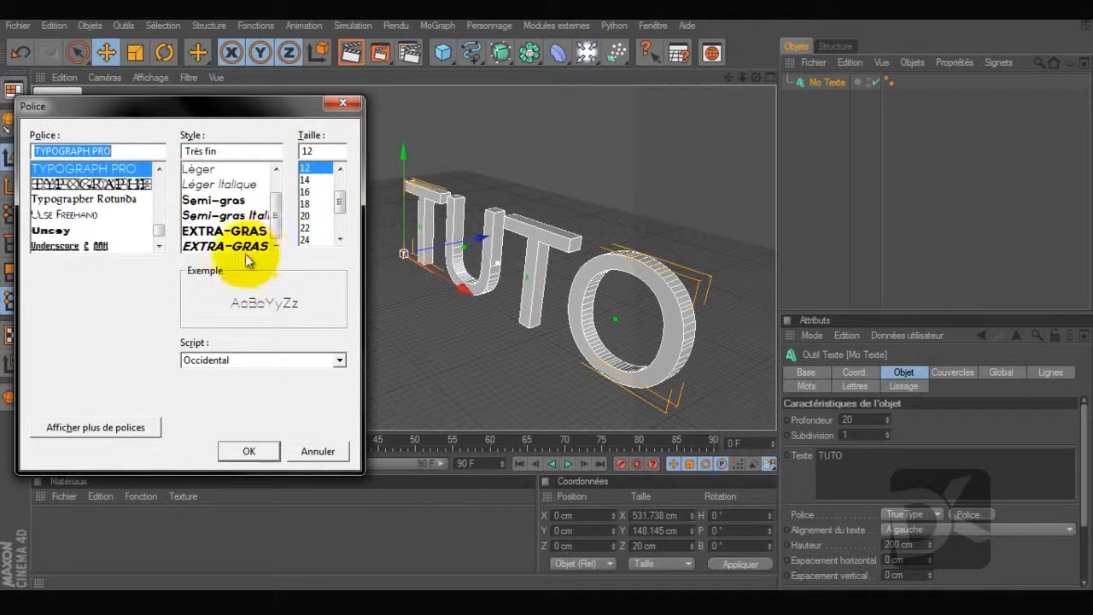
{"action": "left_click", "coordinate": [224, 229]}
{"action": "left_click", "coordinate": [256, 450]}
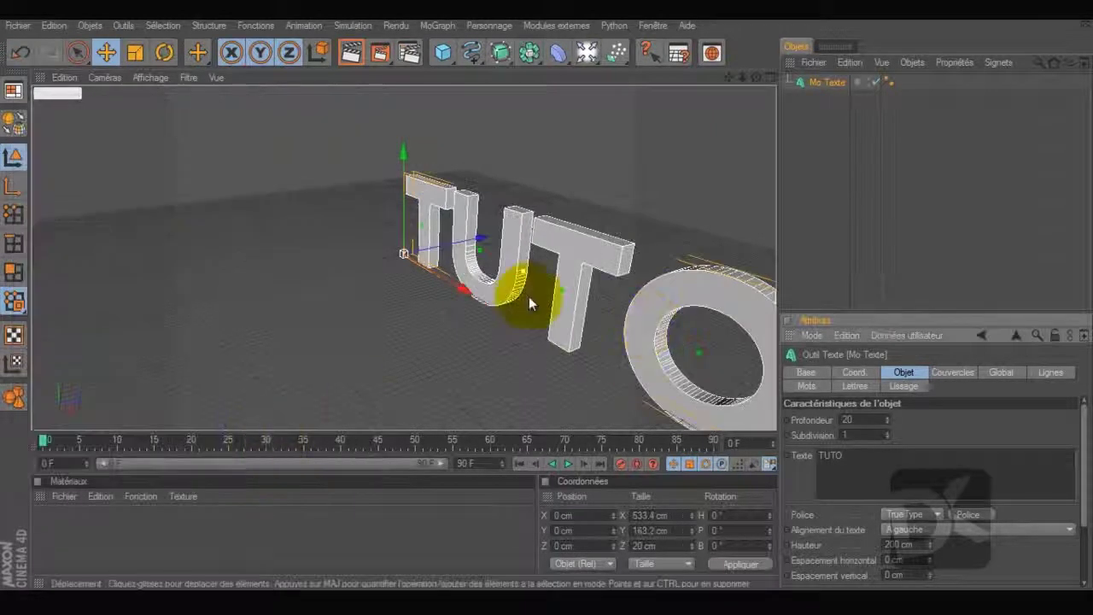
Move the text along X to about -119 cm, and set its depth to 52 and subdivision to 5
{"action": "left_click_drag", "start_coordinate": [457, 286], "coordinate": [366, 238]}
{"action": "mouse_move", "coordinate": [887, 422]}
{"action": "left_mouse_down"}
{"action": "mouse_move", "coordinate": [889, 399]}
{"action": "mouse_move", "coordinate": [889, 431]}
{"action": "left_mouse_up"}
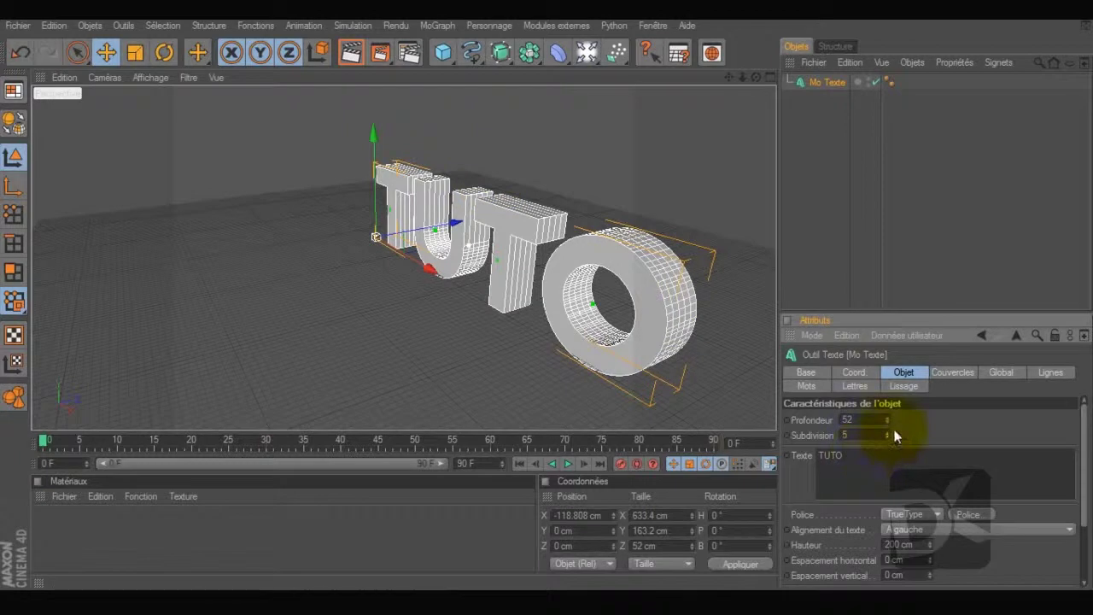
Set the text's cap type to Quadrangles, trying Grille de découpe on and leaving it off, and deselect the text
{"action": "left_click", "coordinate": [961, 373]}
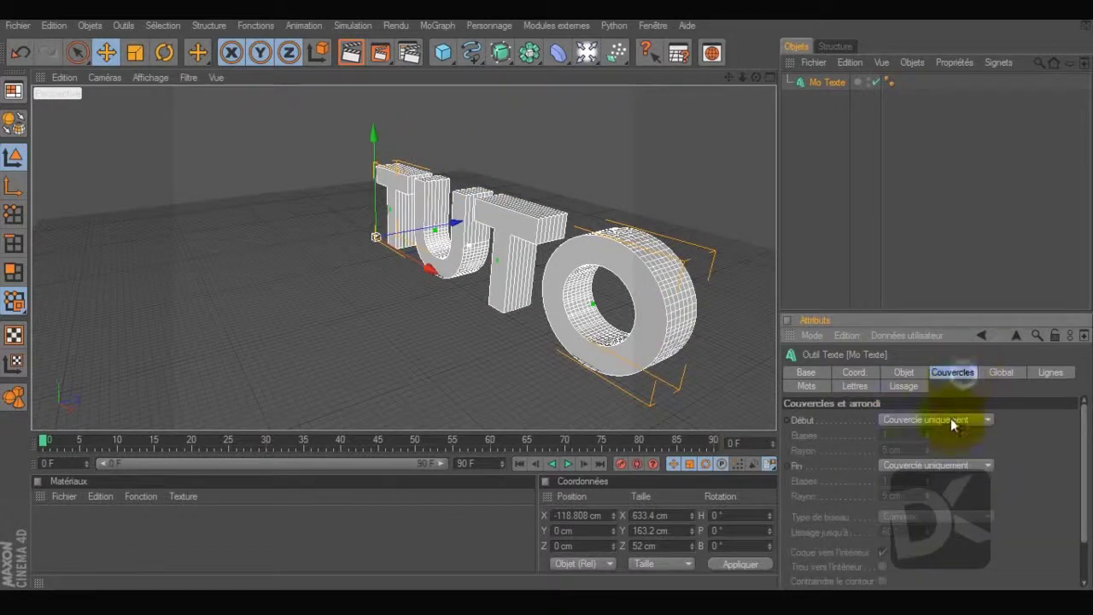
{"action": "scroll", "coordinate": [923, 513], "scroll_direction": "down", "scroll_amount": 2}
{"action": "left_click", "coordinate": [913, 551]}
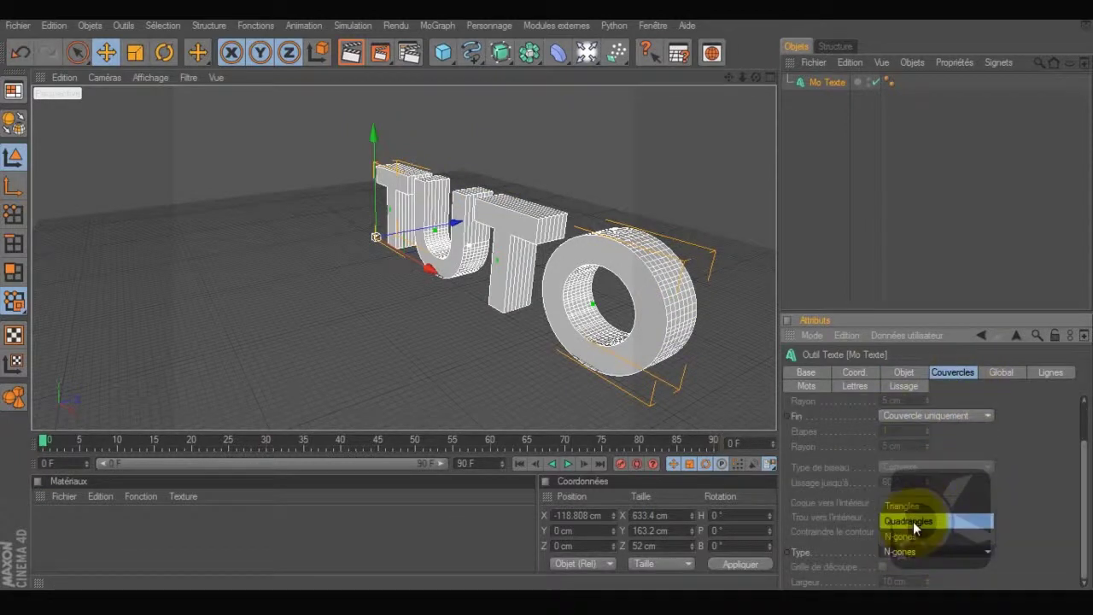
{"action": "left_click", "coordinate": [913, 522]}
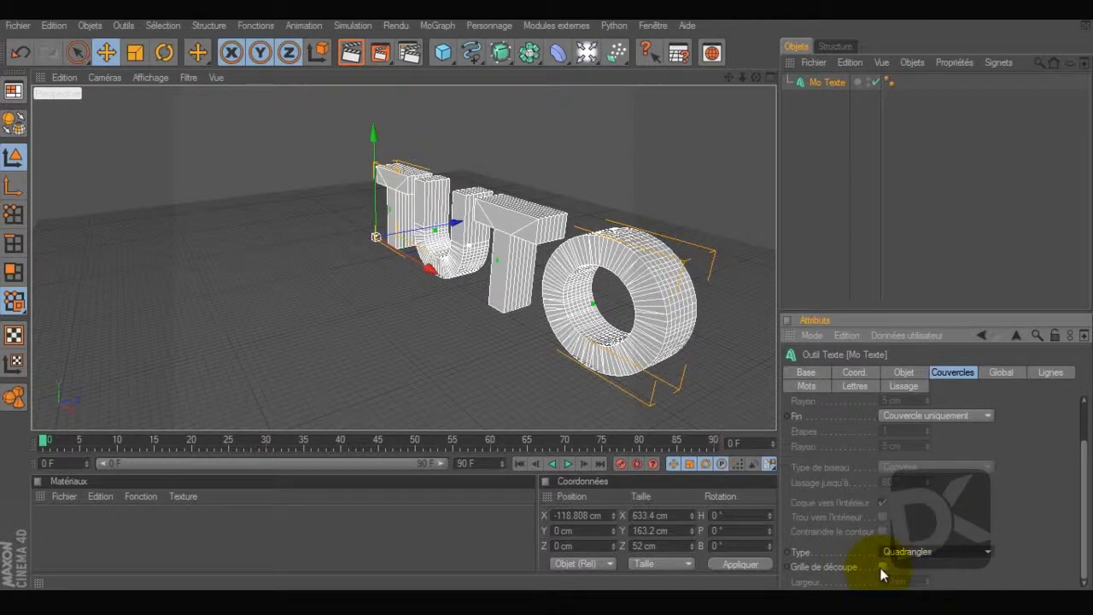
{"action": "left_click", "coordinate": [883, 568]}
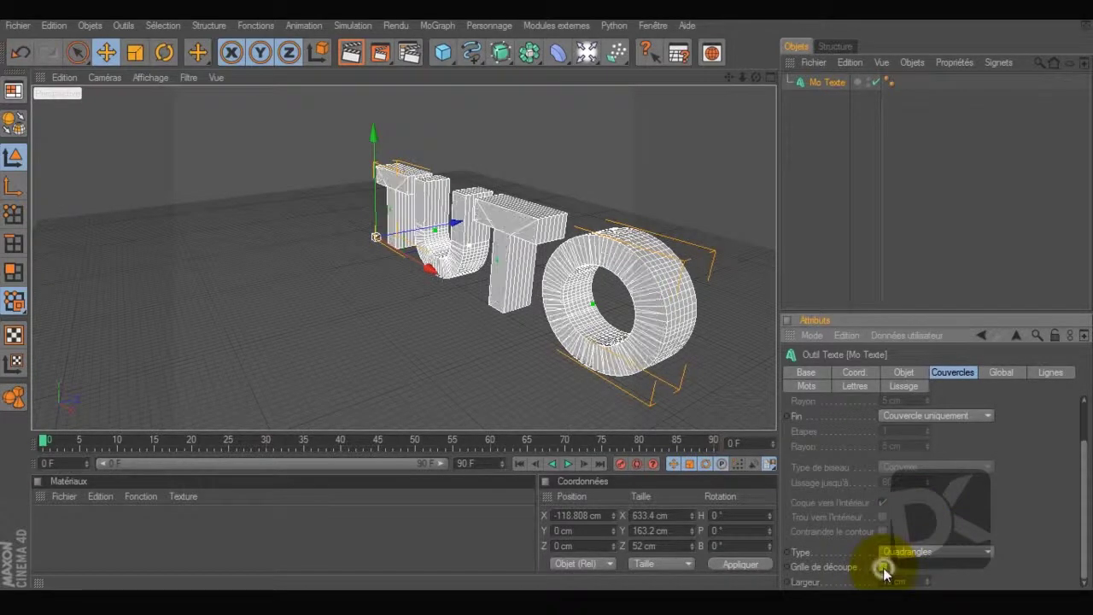
{"action": "left_click", "coordinate": [883, 568]}
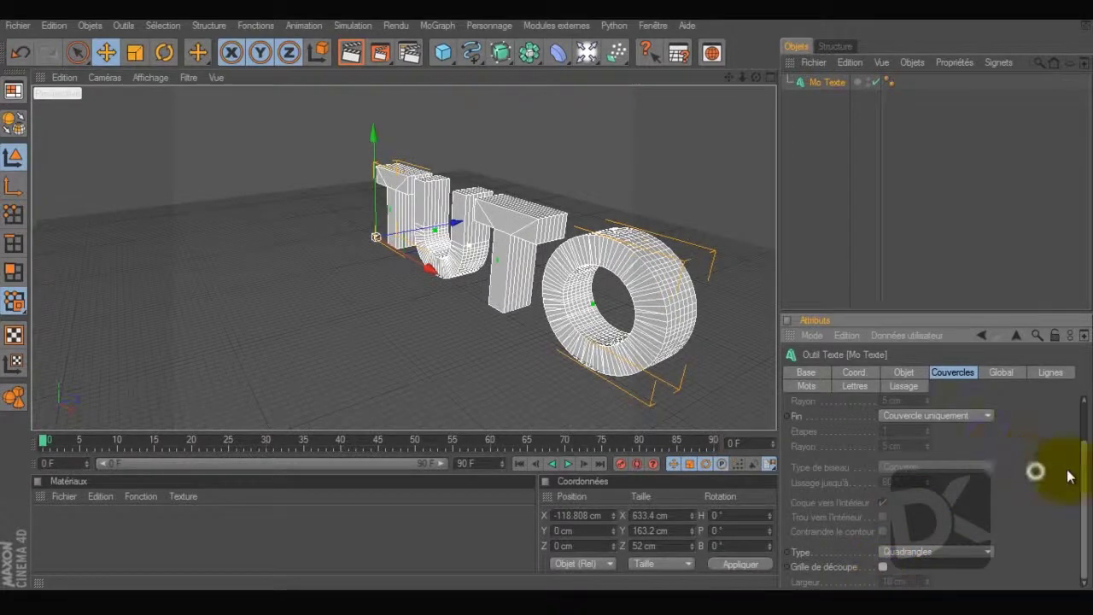
{"action": "left_click_drag", "start_coordinate": [1086, 483], "coordinate": [1067, 427]}
{"action": "left_click", "coordinate": [842, 147]}
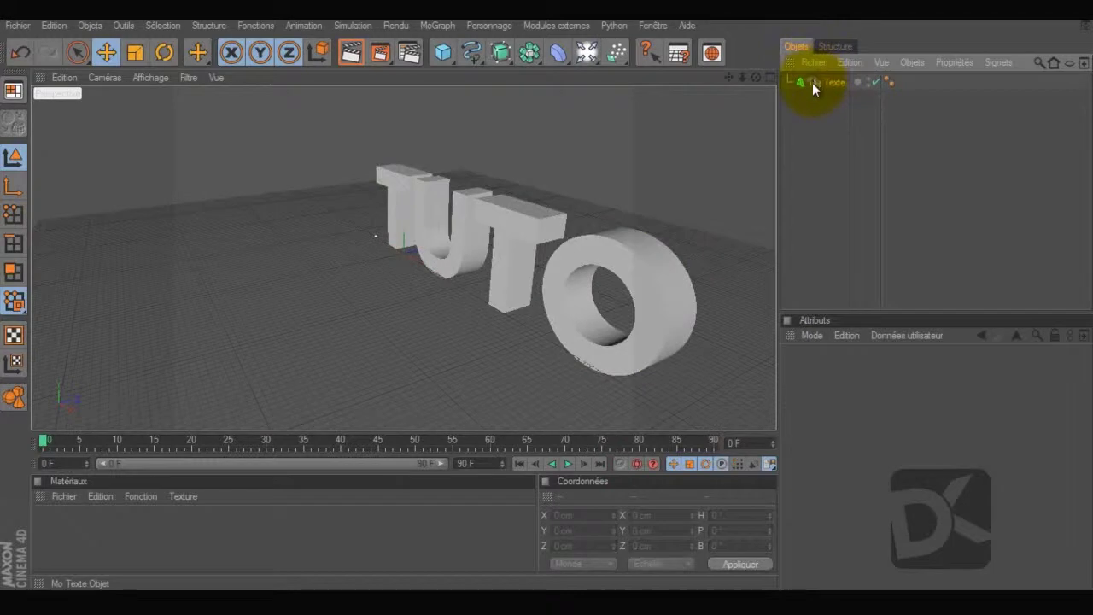
Convert the Mo Texte object into editable geometry
{"action": "left_click", "coordinate": [812, 83]}
{"action": "left_click_drag", "start_coordinate": [756, 77], "coordinate": [591, 101]}
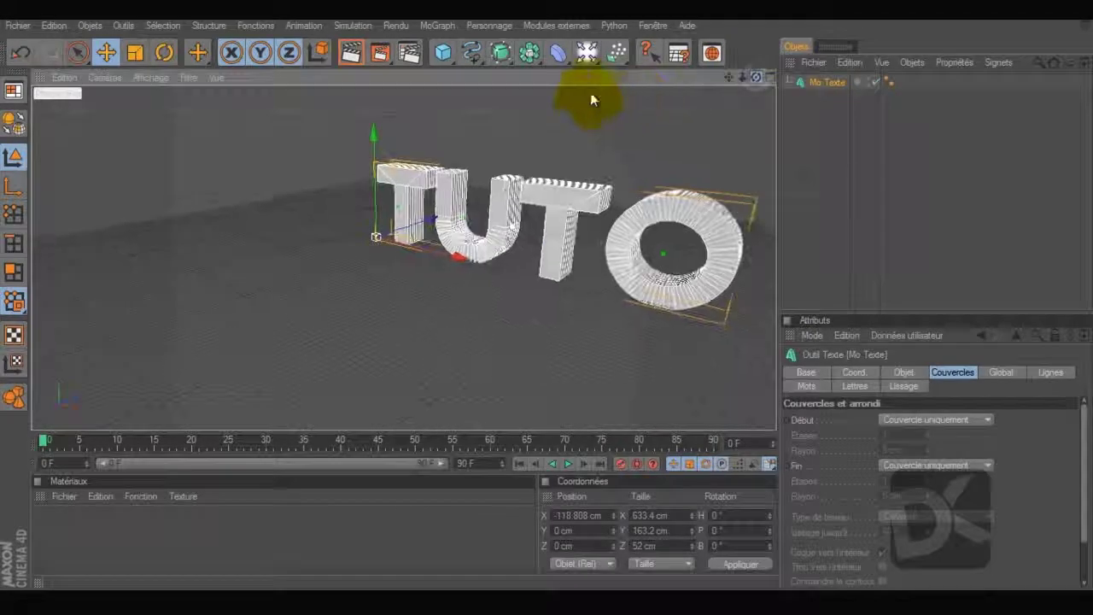
{"action": "left_click_drag", "start_coordinate": [731, 76], "coordinate": [827, 90]}
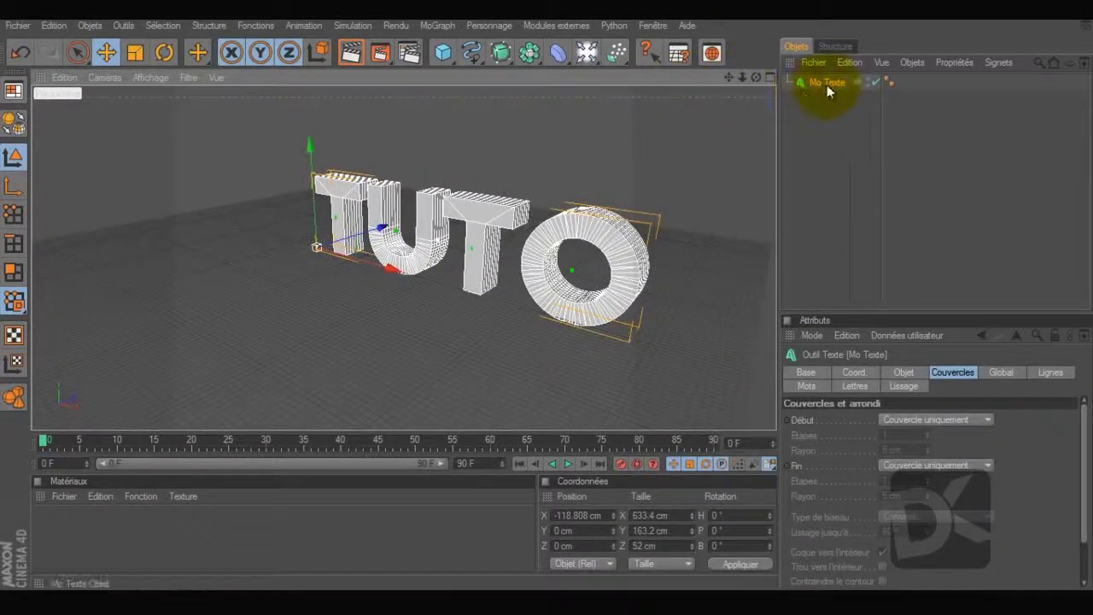
{"action": "key", "text": "c"}
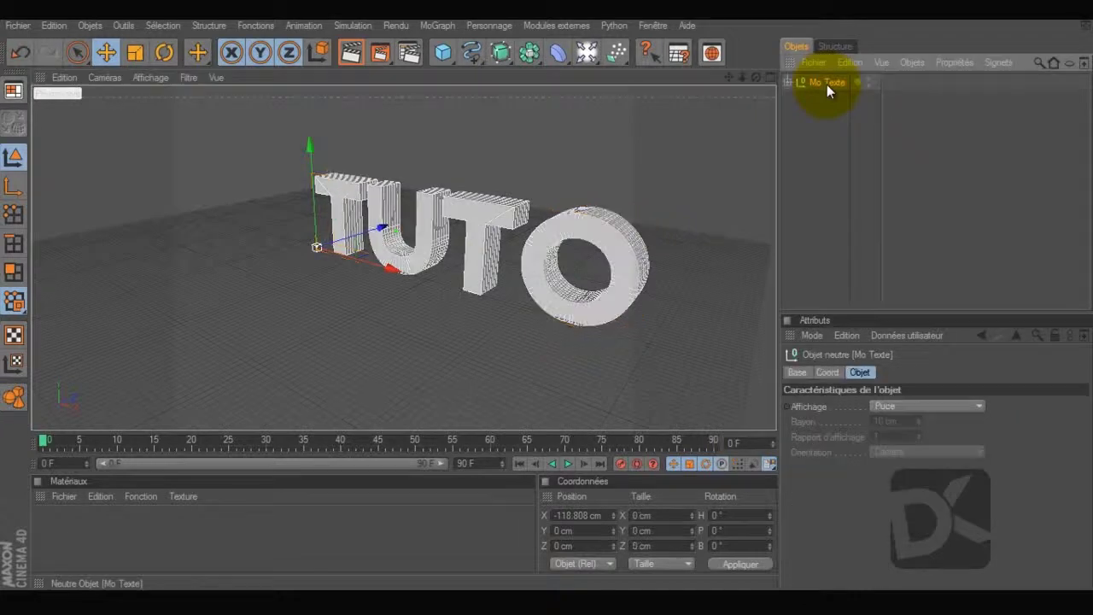
Select all nested sub-objects of Mo Texte and merge them into one object with Connecter+Supprimer, leaving it deselected
{"action": "right_click", "coordinate": [823, 85]}
{"action": "key", "text": "Escape"}
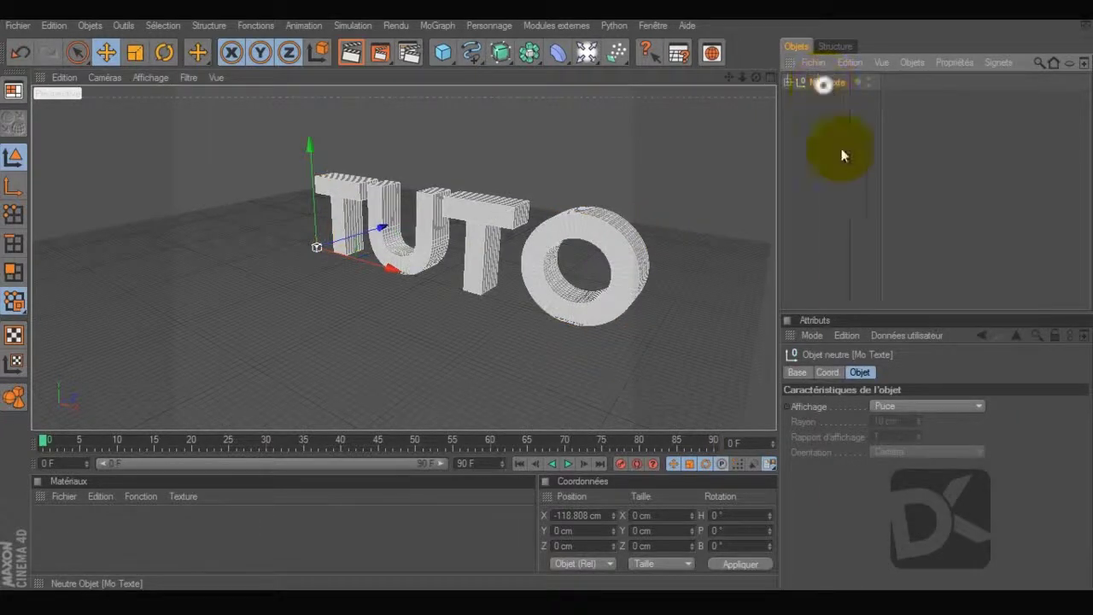
{"action": "right_click", "coordinate": [817, 78]}
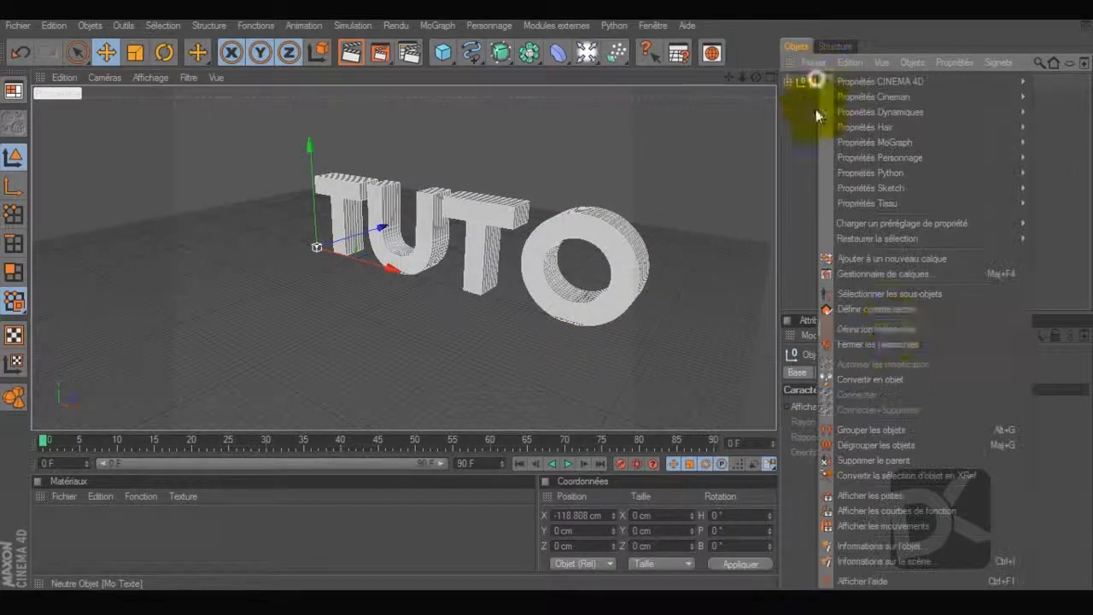
{"action": "left_click", "coordinate": [879, 293]}
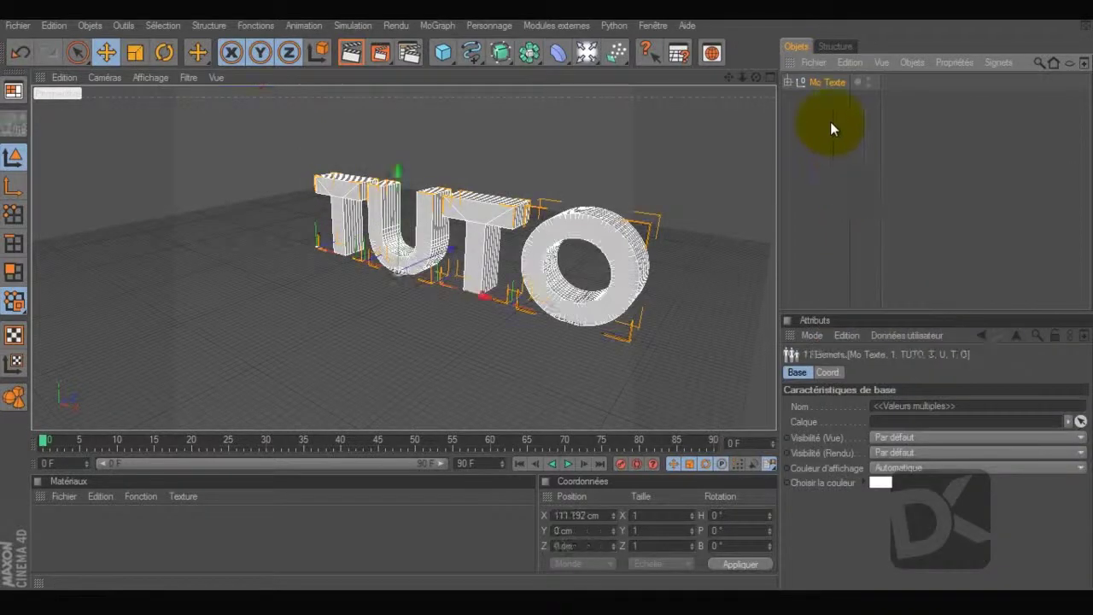
{"action": "right_click", "coordinate": [824, 82]}
{"action": "left_click", "coordinate": [889, 293]}
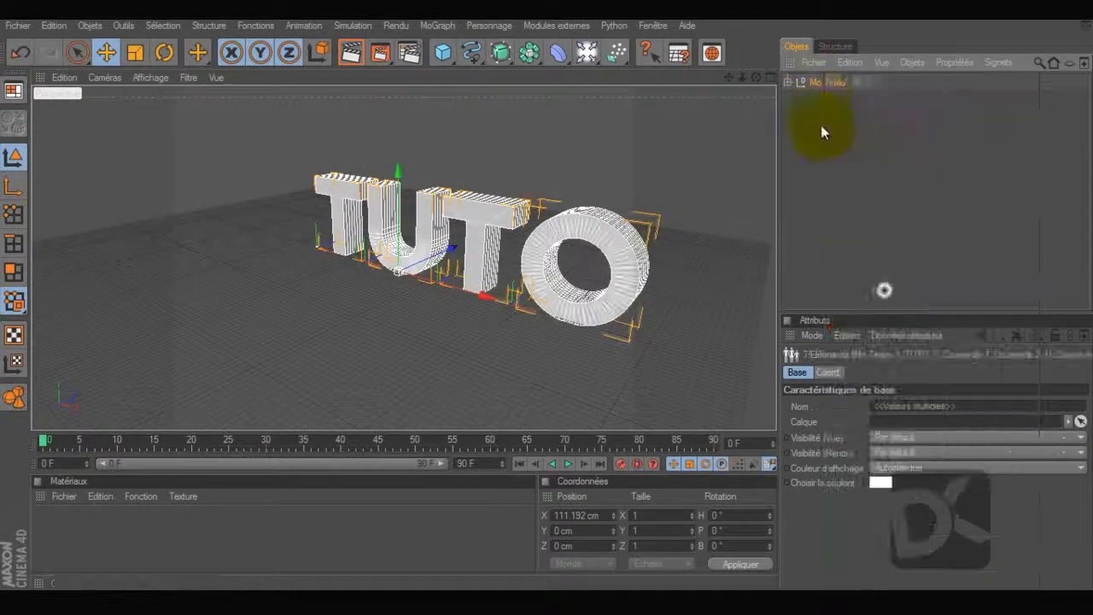
{"action": "right_click", "coordinate": [813, 78]}
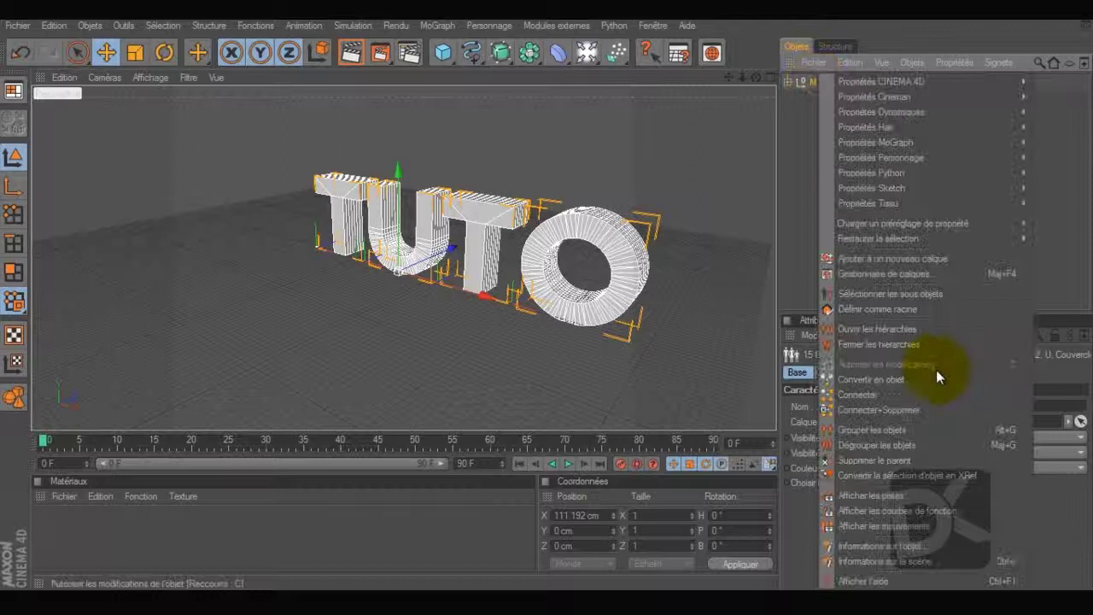
{"action": "left_click", "coordinate": [919, 413]}
{"action": "left_click", "coordinate": [807, 202]}
Export the merged text as a Wavefront OBJ file named texed
{"action": "left_click", "coordinate": [19, 27]}
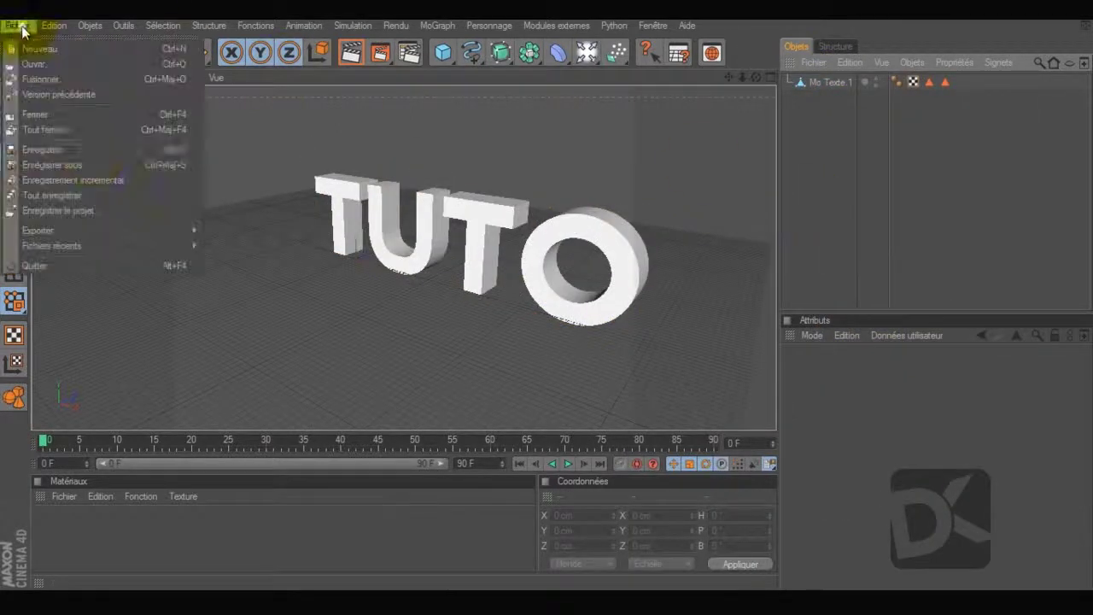
{"action": "mouse_move", "coordinate": [130, 232]}
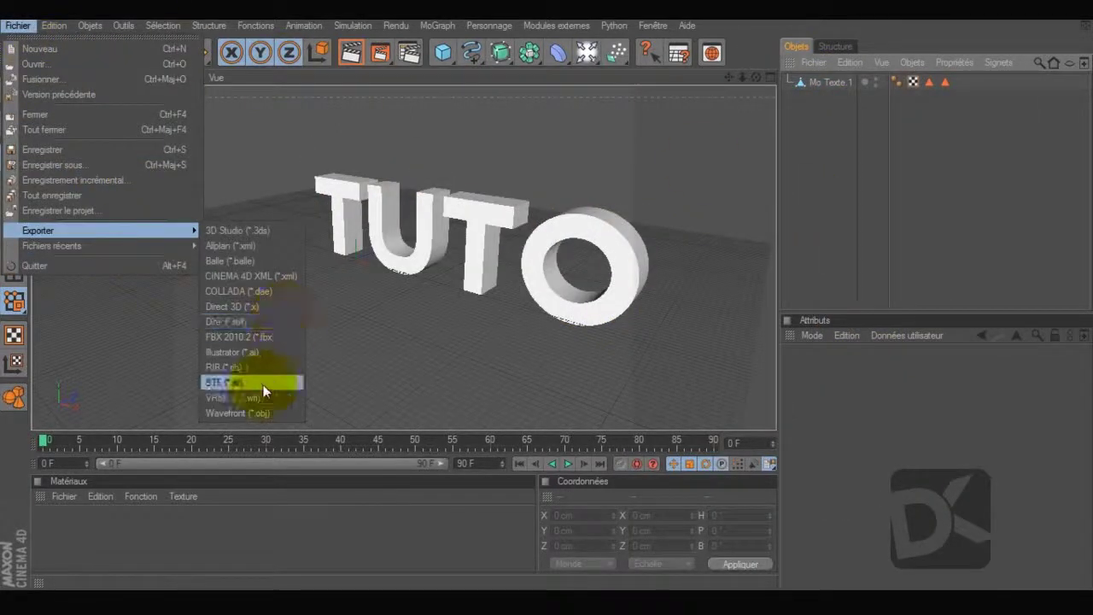
{"action": "left_click", "coordinate": [248, 413]}
{"action": "type", "text": "texed"}
{"action": "key", "text": "Return"}
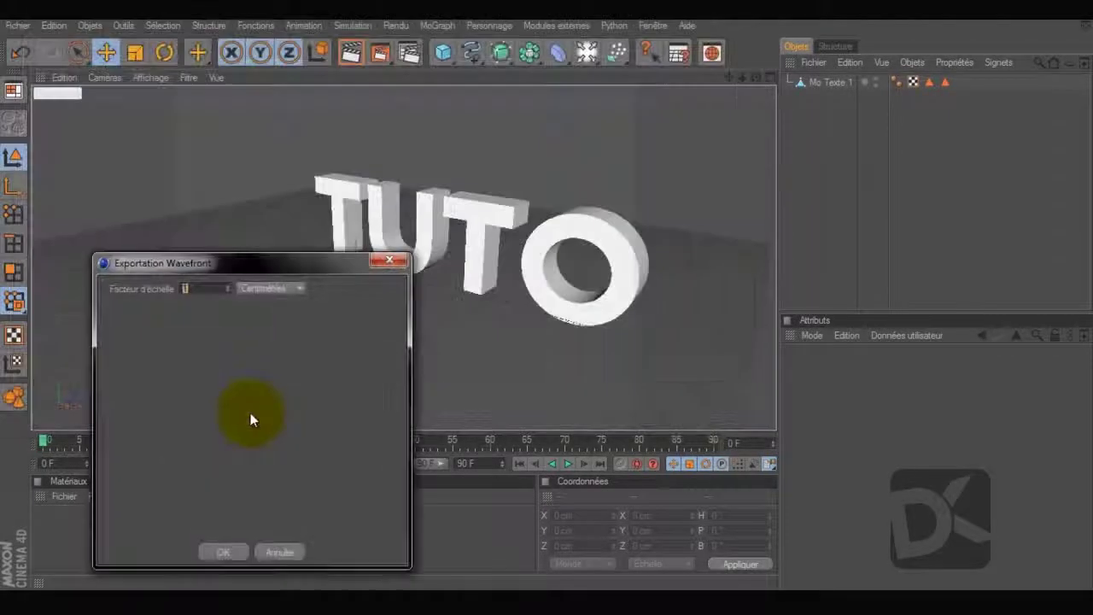
{"action": "left_click", "coordinate": [220, 554]}
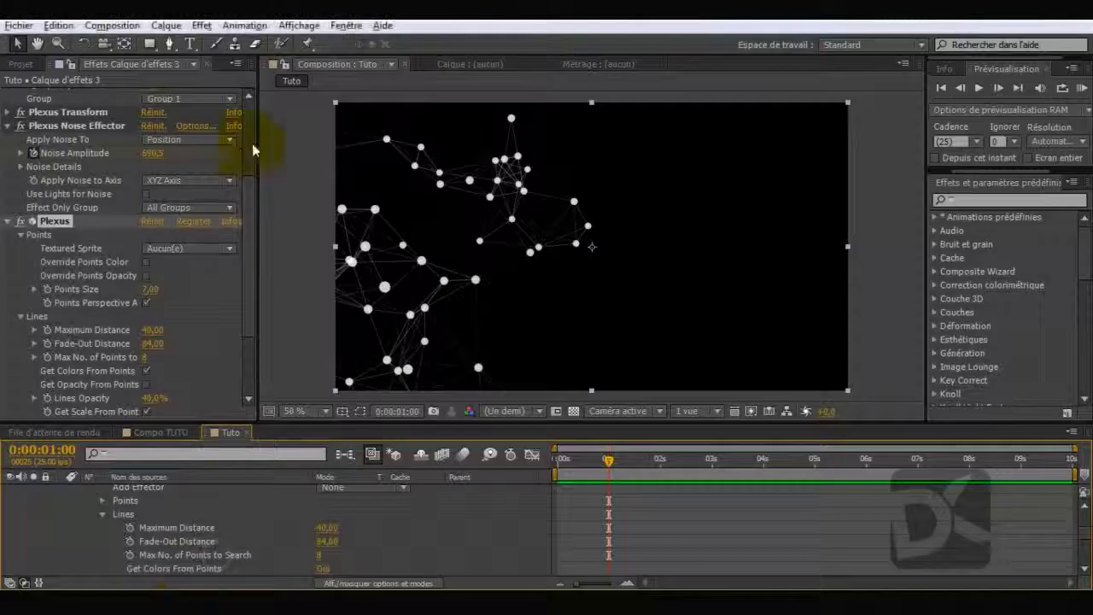